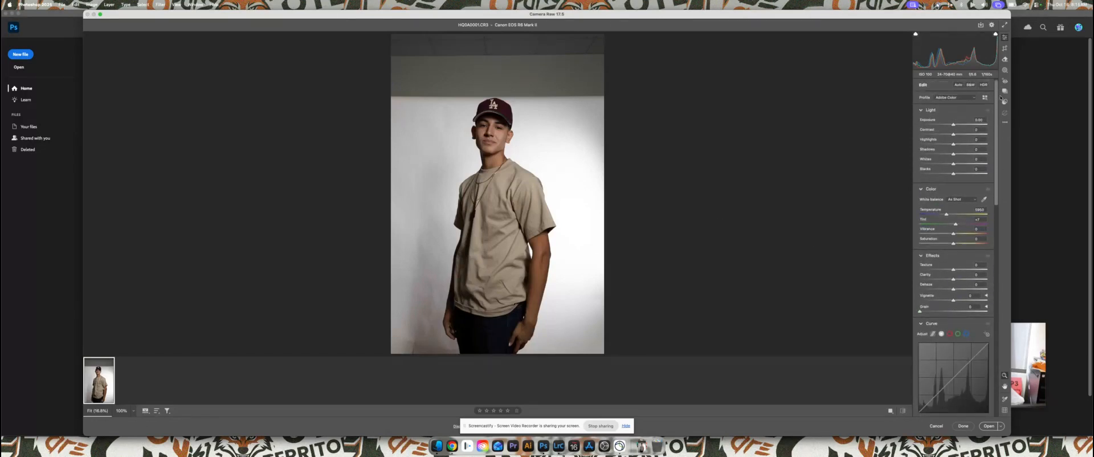
Set exposure to +1.00, contrast +13, highlights -31, shadows +37 and lower the blacks, with a cooler white balance and saturation about -10.
{"action": "left_click_drag", "start_coordinate": [996, 139], "coordinate": [993, 277]}
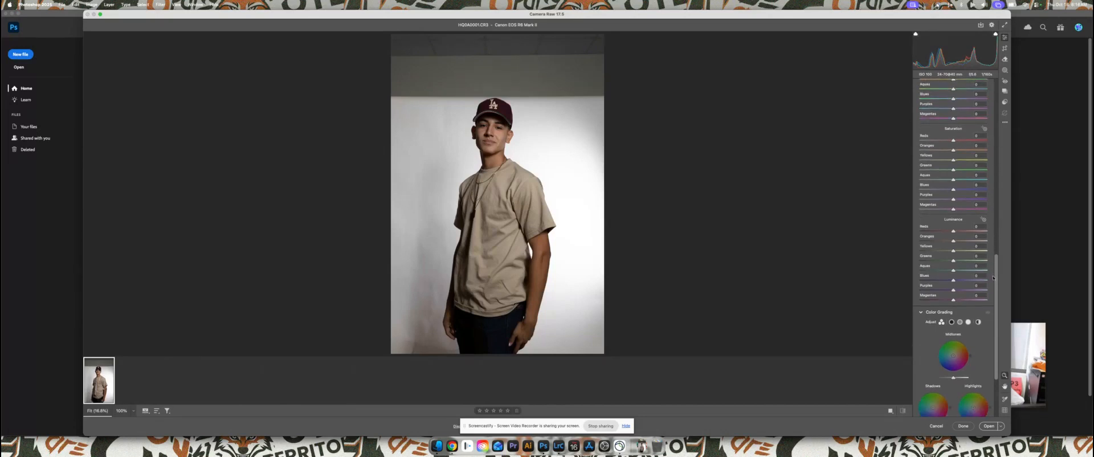
{"action": "left_click_drag", "start_coordinate": [993, 277], "coordinate": [993, 78]}
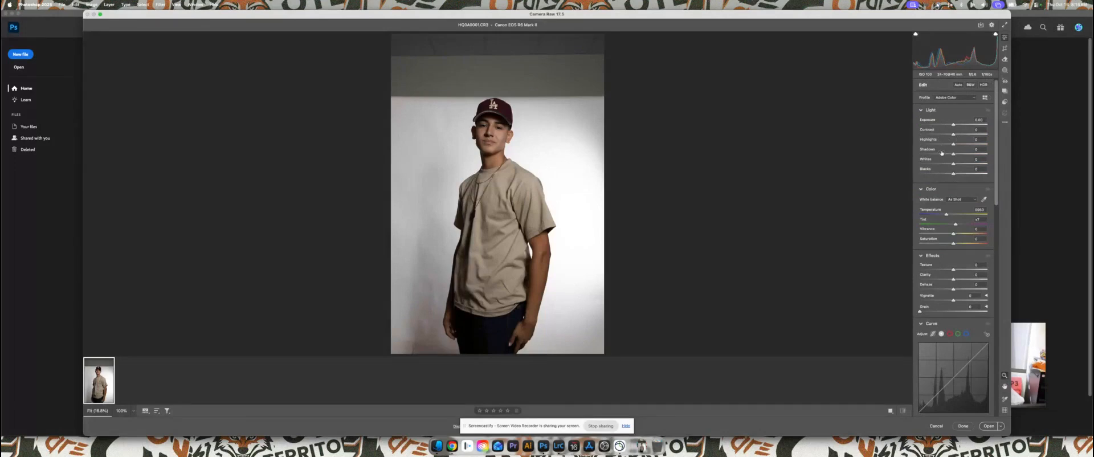
{"action": "mouse_move", "coordinate": [942, 153]}
{"action": "left_click_drag", "start_coordinate": [954, 126], "coordinate": [961, 127]}
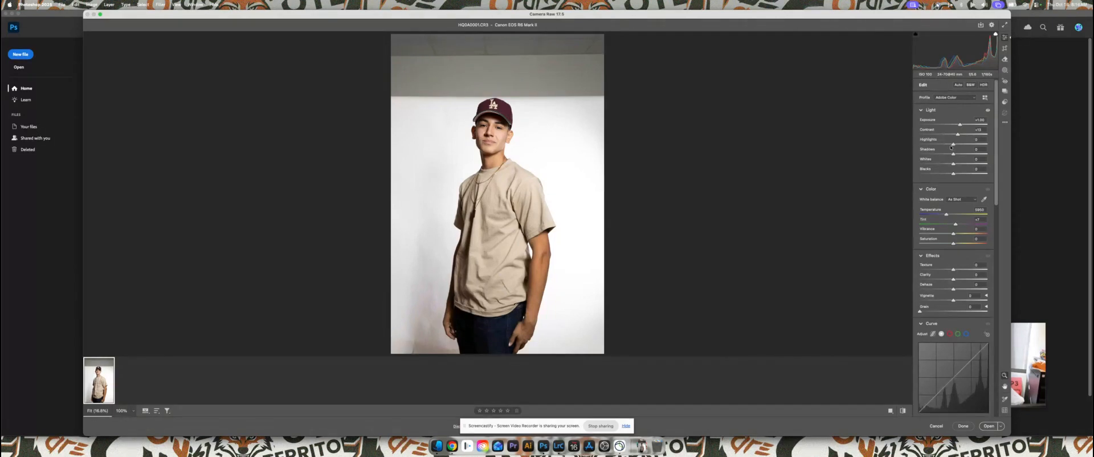
{"action": "left_click_drag", "start_coordinate": [950, 146], "coordinate": [941, 148]}
{"action": "left_click_drag", "start_coordinate": [956, 156], "coordinate": [967, 156]}
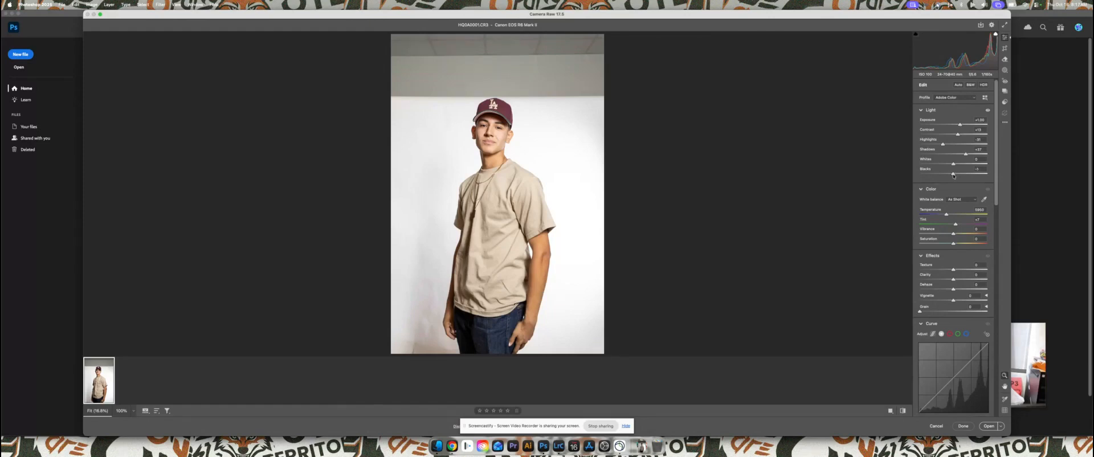
{"action": "left_click_drag", "start_coordinate": [953, 175], "coordinate": [944, 177]}
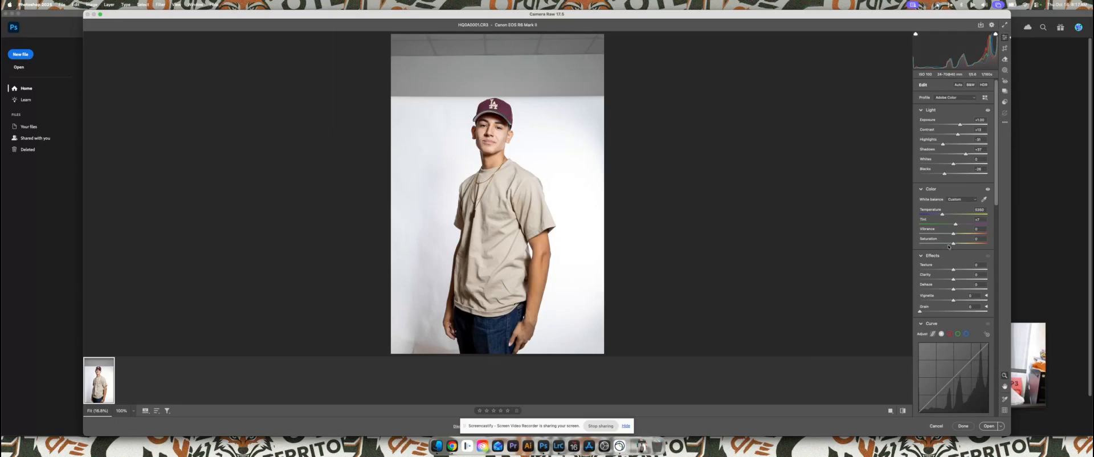
{"action": "left_click_drag", "start_coordinate": [951, 245], "coordinate": [949, 247]}
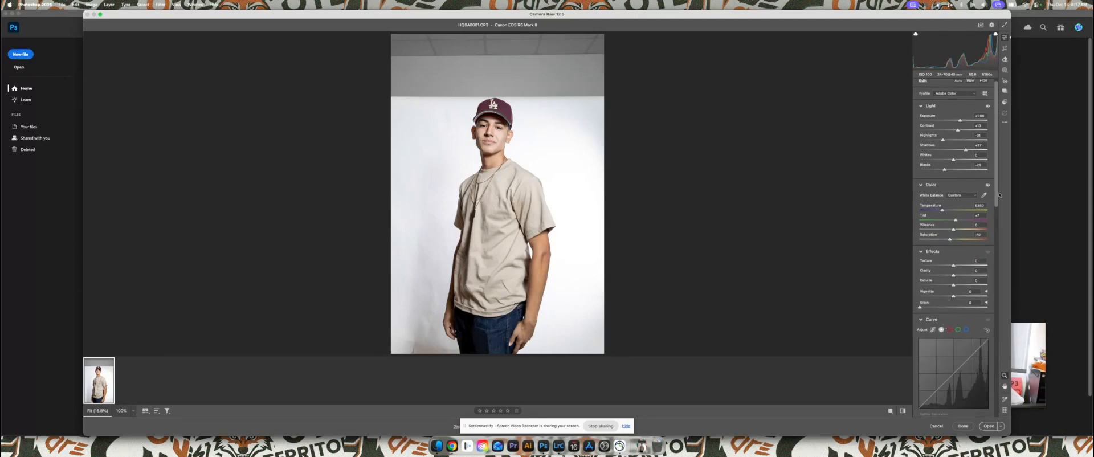
Look through the parametric, red, green and blue tone curves, ending on the point curve.
{"action": "left_click_drag", "start_coordinate": [996, 192], "coordinate": [994, 263]}
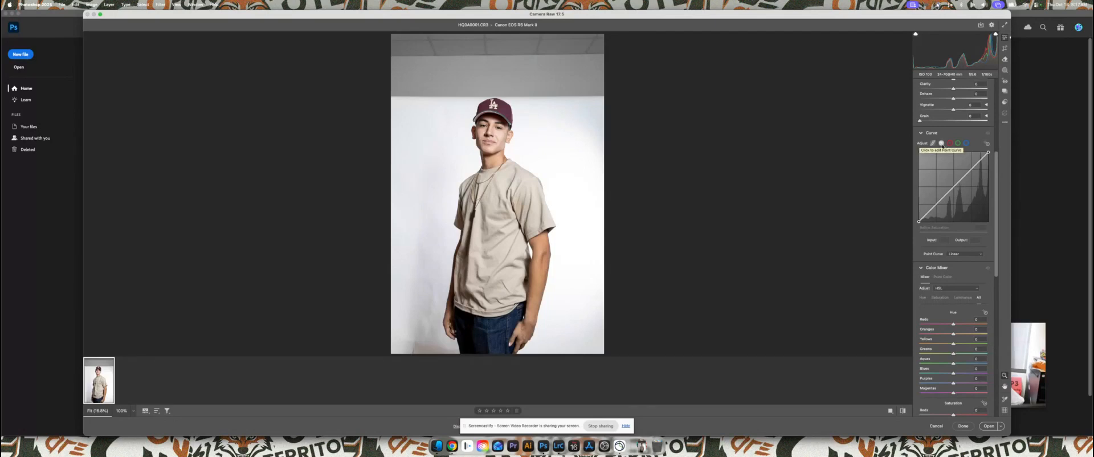
{"action": "left_click", "coordinate": [932, 143]}
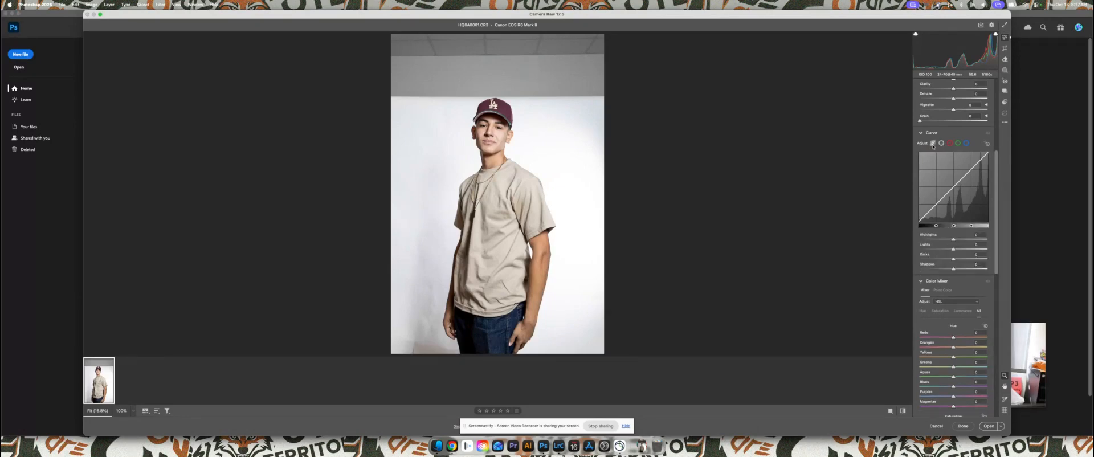
{"action": "left_click", "coordinate": [949, 144]}
{"action": "left_click", "coordinate": [958, 143]}
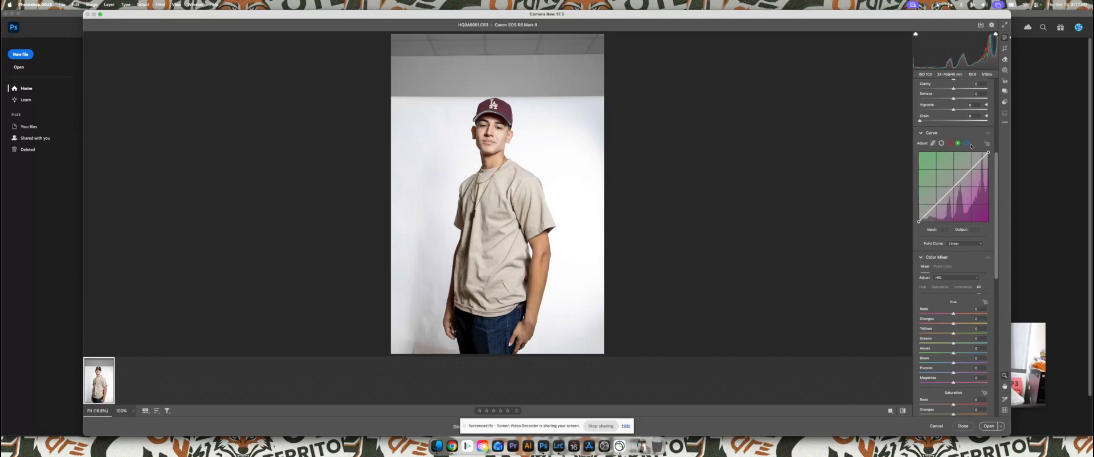
{"action": "left_click", "coordinate": [966, 143]}
{"action": "left_click", "coordinate": [941, 144]}
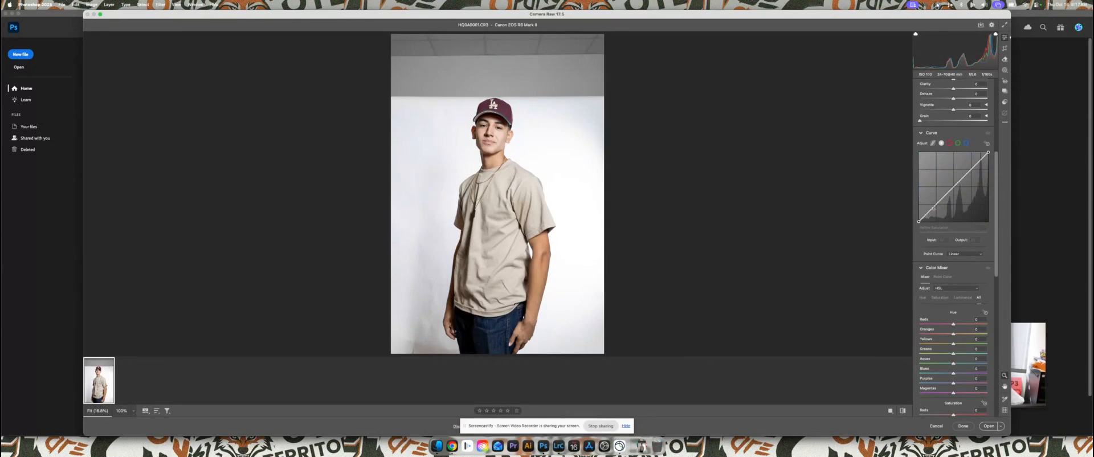
Add shadow, midtone and highlight points to the point curve, lowering the midtones slightly and adjusting the highlights.
{"action": "left_click", "coordinate": [935, 205]}
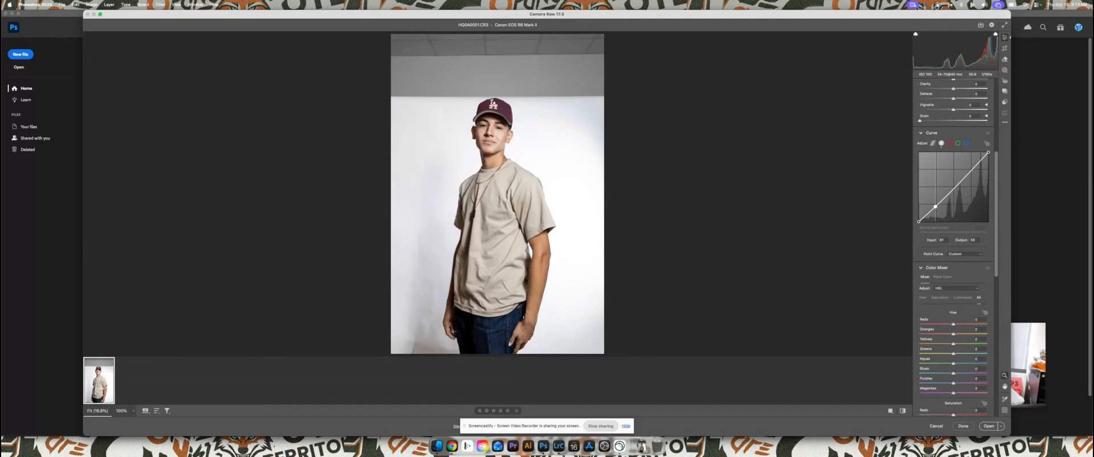
{"action": "left_click_drag", "start_coordinate": [935, 206], "coordinate": [935, 207]}
{"action": "left_click", "coordinate": [954, 189]}
{"action": "left_click_drag", "start_coordinate": [954, 188], "coordinate": [954, 189]}
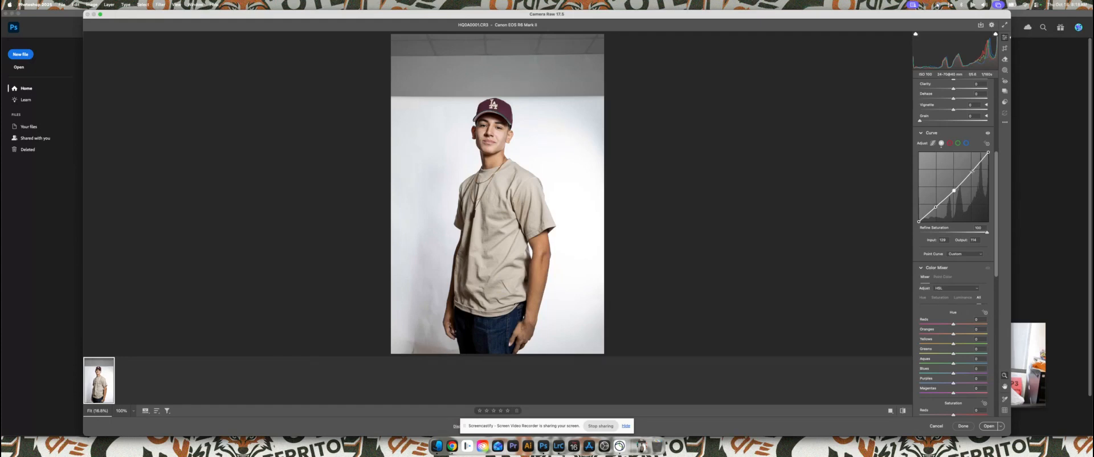
{"action": "left_click", "coordinate": [972, 171]}
{"action": "left_click_drag", "start_coordinate": [971, 171], "coordinate": [972, 170]}
Refine the curve with extra points in the deep shadows, lower midtones and upper midtones.
{"action": "left_click", "coordinate": [926, 216]}
{"action": "left_click", "coordinate": [932, 212]}
{"action": "left_click", "coordinate": [946, 197]}
{"action": "left_click", "coordinate": [965, 181]}
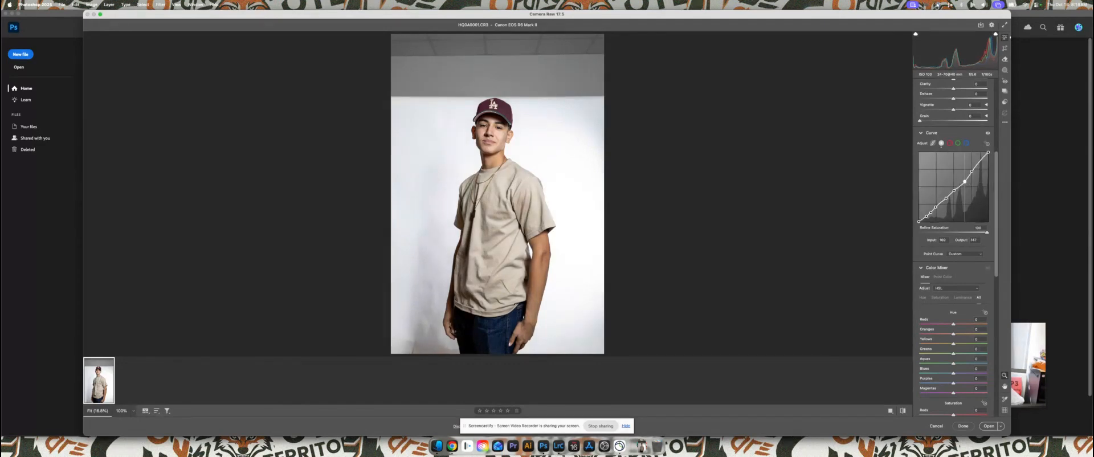
{"action": "left_click_drag", "start_coordinate": [965, 181], "coordinate": [964, 180]}
Compare the photo with and without the curve adjustment, leaving the curve enabled.
{"action": "left_click", "coordinate": [988, 134]}
{"action": "left_click", "coordinate": [987, 134]}
{"action": "left_click", "coordinate": [988, 133]}
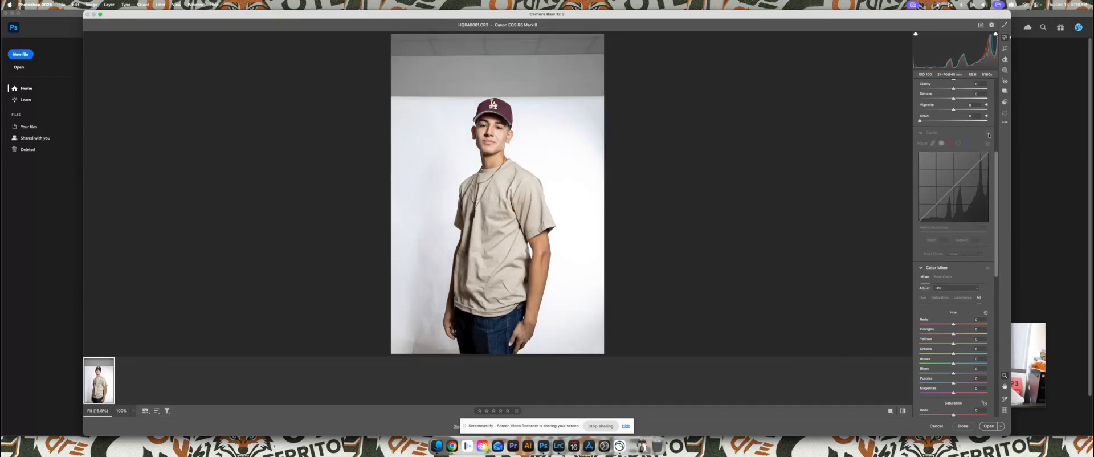
{"action": "left_click", "coordinate": [988, 134]}
{"action": "left_click", "coordinate": [988, 134]}
{"action": "left_click", "coordinate": [987, 134]}
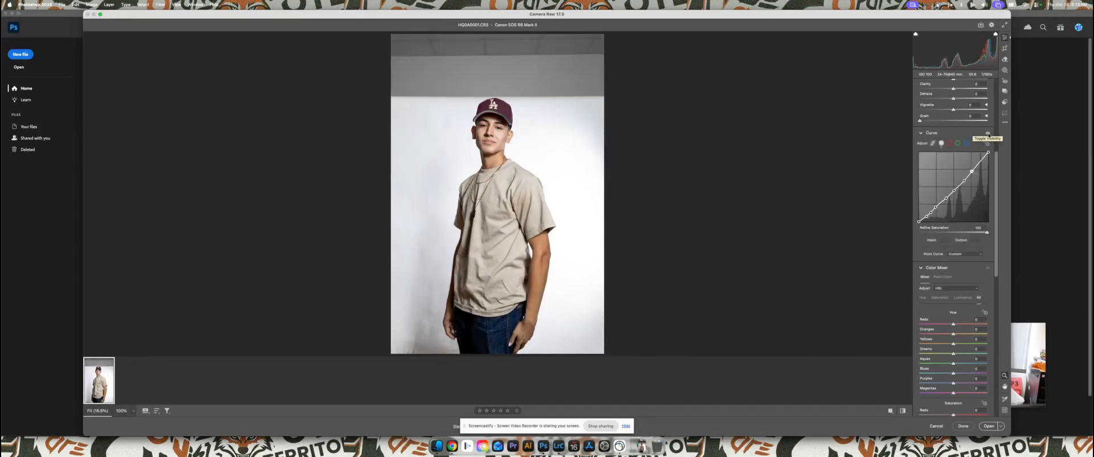
{"action": "left_click", "coordinate": [988, 133]}
{"action": "left_click", "coordinate": [988, 133]}
{"action": "left_click", "coordinate": [988, 133]}
{"action": "left_click", "coordinate": [988, 134]}
{"action": "left_click", "coordinate": [987, 133]}
{"action": "left_click", "coordinate": [988, 133]}
Look through the Color Mixer's hue, saturation and luminance views, ending with all of them shown together.
{"action": "scroll", "coordinate": [934, 312], "scroll_direction": "down", "scroll_amount": 1}
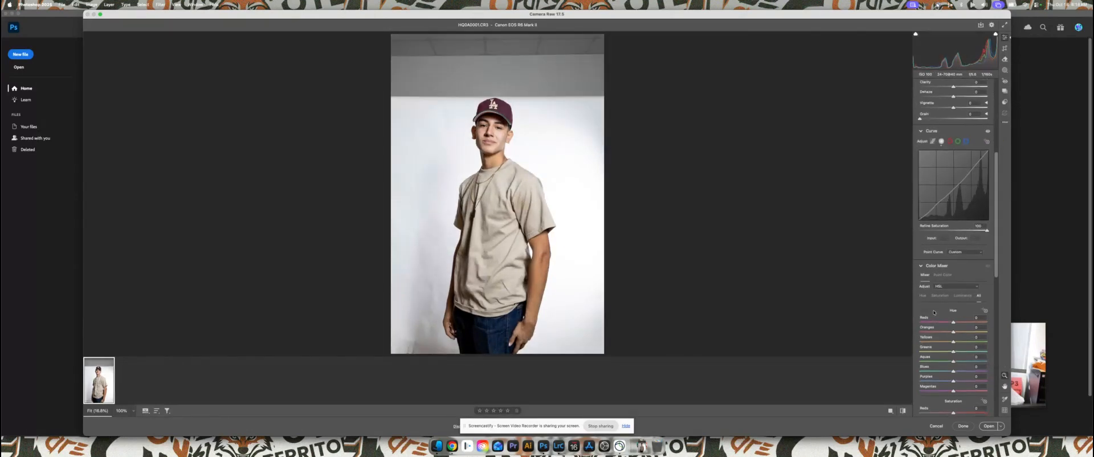
{"action": "scroll", "coordinate": [934, 312], "scroll_direction": "down", "scroll_amount": 5}
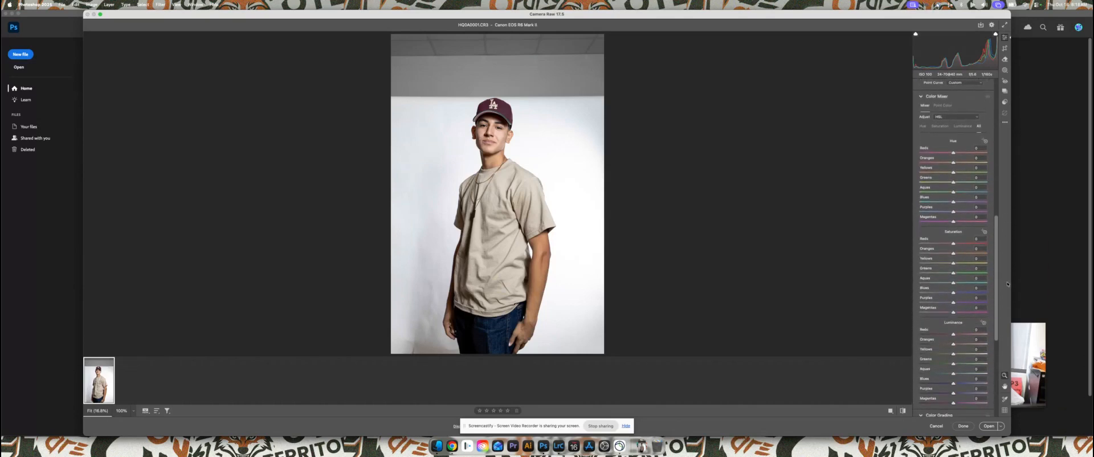
{"action": "scroll", "coordinate": [1006, 281], "scroll_direction": "down", "scroll_amount": 2}
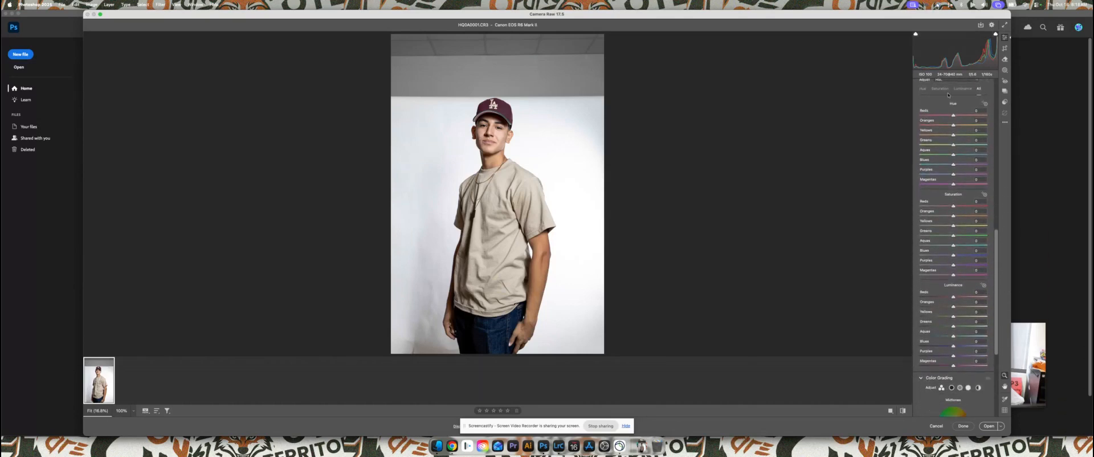
{"action": "left_click", "coordinate": [923, 90]}
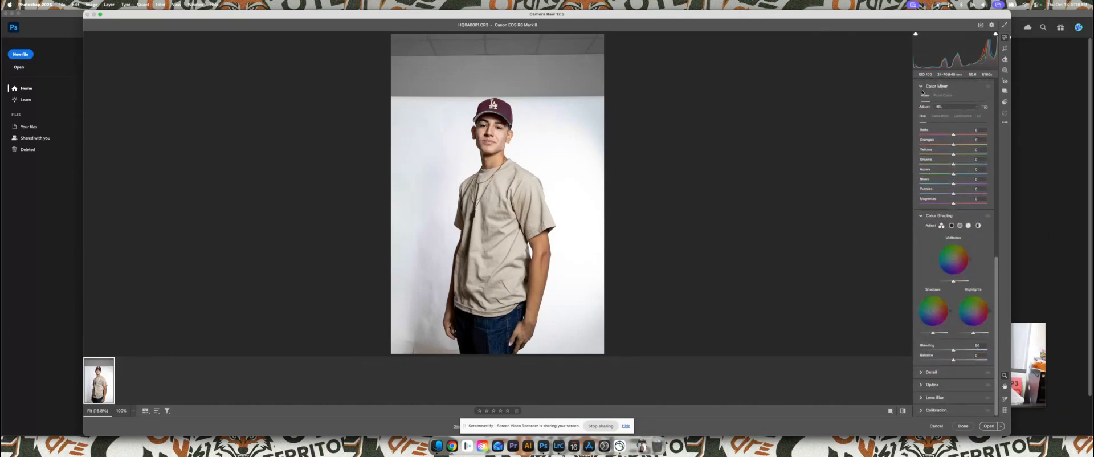
{"action": "left_click", "coordinate": [940, 117]}
{"action": "left_click", "coordinate": [961, 118]}
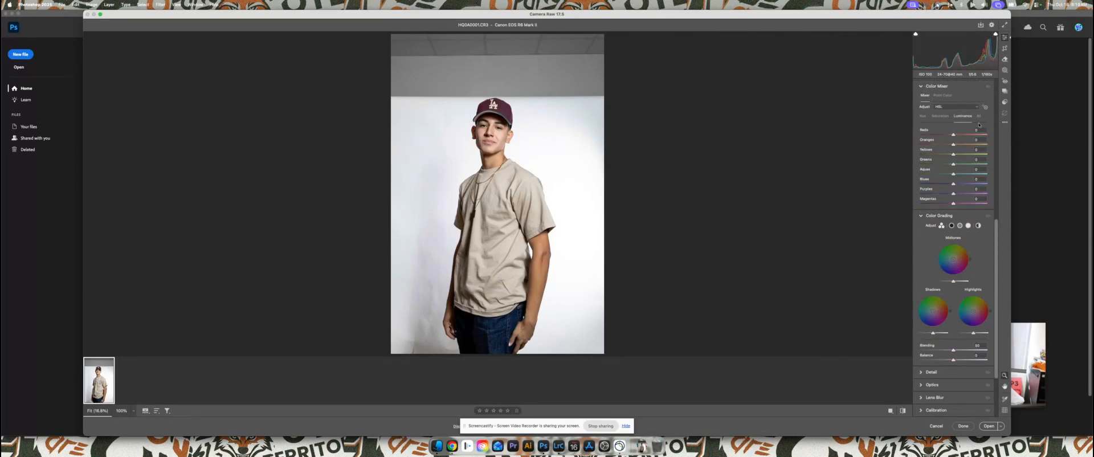
{"action": "left_click", "coordinate": [979, 117]}
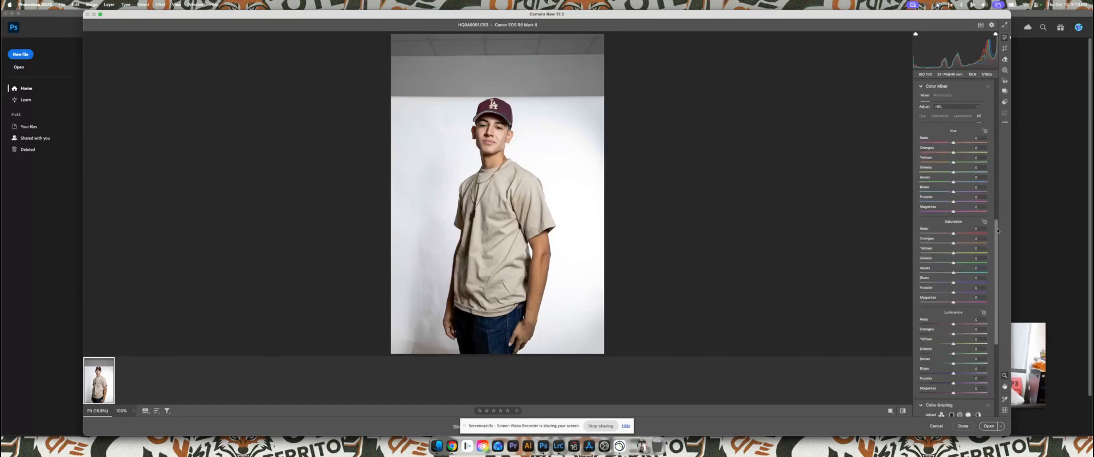
Set Color Mixer saturation to yellows -28, greens -20, aquas -23, blues -34 and purples -25, slightly raising reds and oranges and lowering magentas.
{"action": "left_click_drag", "start_coordinate": [996, 230], "coordinate": [996, 239]}
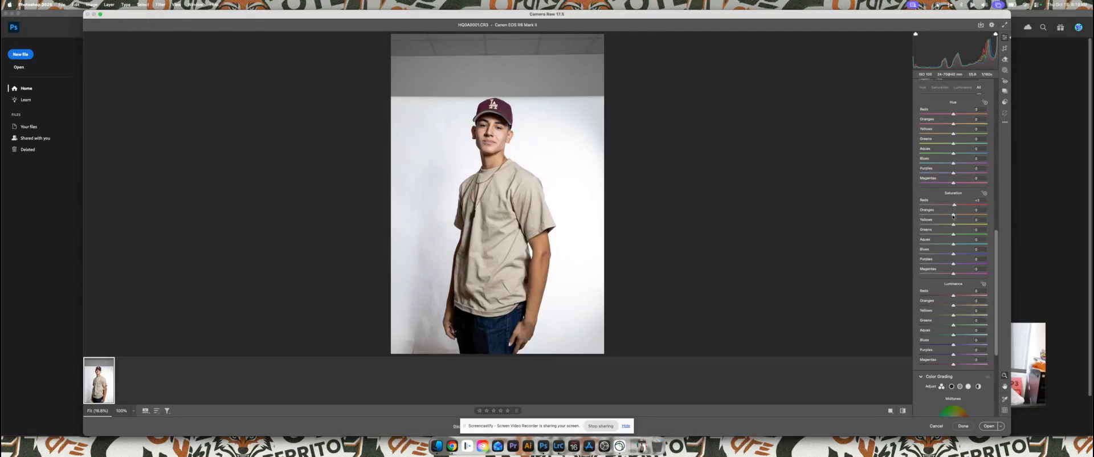
{"action": "left_click_drag", "start_coordinate": [954, 216], "coordinate": [955, 217]}
{"action": "left_click_drag", "start_coordinate": [953, 226], "coordinate": [943, 226]}
{"action": "double_click", "coordinate": [955, 235]}
{"action": "left_click_drag", "start_coordinate": [954, 235], "coordinate": [946, 235]}
{"action": "left_click", "coordinate": [947, 244]}
{"action": "left_click_drag", "start_coordinate": [944, 245], "coordinate": [943, 257]}
{"action": "left_click_drag", "start_coordinate": [954, 266], "coordinate": [952, 275]}
Set Color Mixer hue to yellows -19 and blues -21, and luminance to reds -8, oranges -4, yellows +32 and blues +6.
{"action": "left_click_drag", "start_coordinate": [951, 134], "coordinate": [946, 135]}
{"action": "left_click_drag", "start_coordinate": [954, 165], "coordinate": [947, 166]}
{"action": "scroll", "coordinate": [939, 299], "scroll_direction": "down", "scroll_amount": 1}
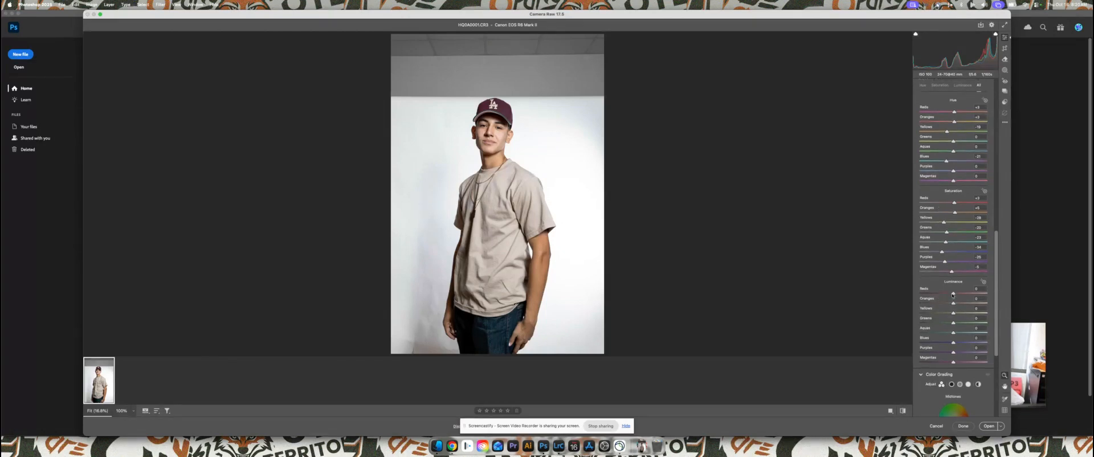
{"action": "left_click_drag", "start_coordinate": [953, 294], "coordinate": [950, 295]}
{"action": "left_click_drag", "start_coordinate": [952, 305], "coordinate": [951, 304]}
{"action": "left_click_drag", "start_coordinate": [954, 314], "coordinate": [966, 313]}
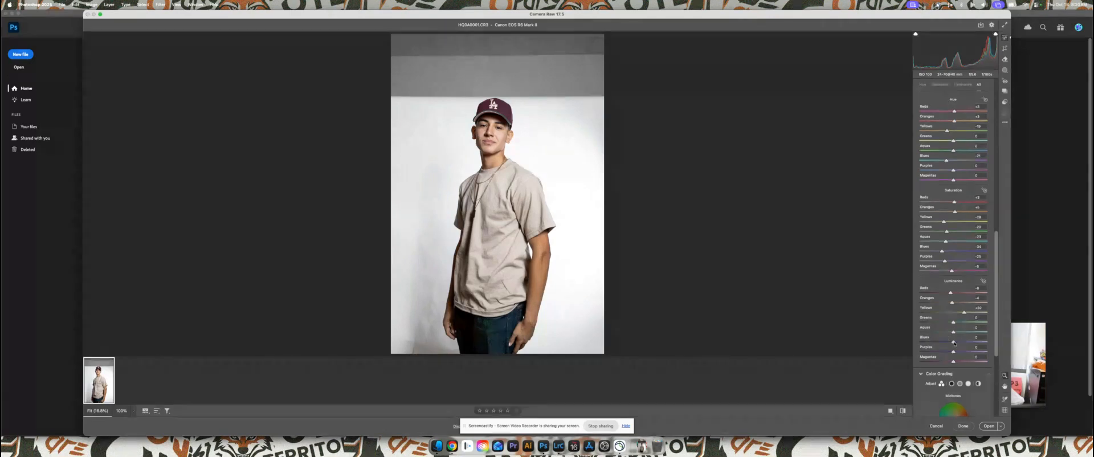
{"action": "left_click_drag", "start_coordinate": [954, 343], "coordinate": [954, 345]}
Compare the photo with and without the Color Mixer adjustments, leaving them enabled.
{"action": "scroll", "coordinate": [957, 114], "scroll_direction": "up", "scroll_amount": 2}
{"action": "scroll", "coordinate": [928, 120], "scroll_direction": "up", "scroll_amount": 2}
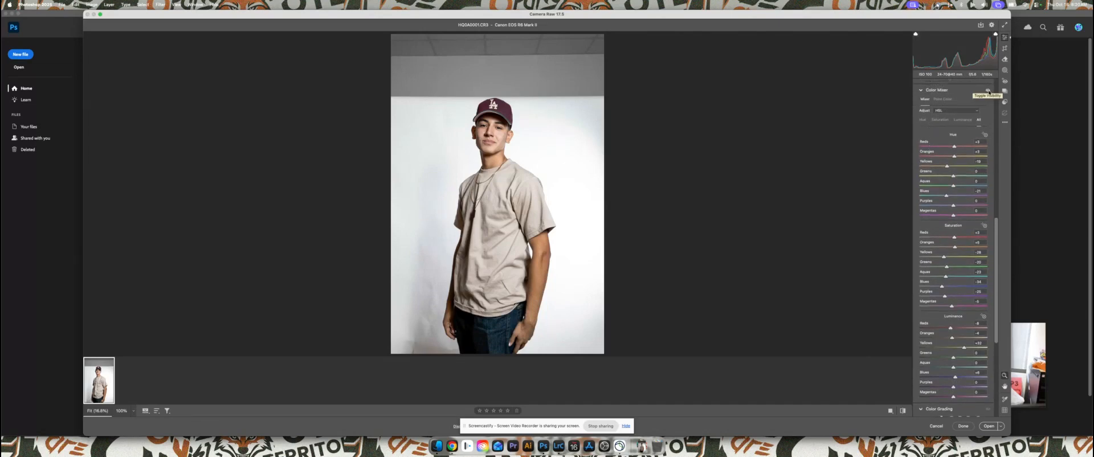
{"action": "left_click", "coordinate": [988, 91]}
{"action": "left_click", "coordinate": [989, 92]}
{"action": "left_click", "coordinate": [988, 92]}
{"action": "left_click", "coordinate": [989, 91]}
{"action": "left_click", "coordinate": [988, 91]}
{"action": "left_click", "coordinate": [989, 91]}
{"action": "left_click", "coordinate": [988, 91]}
{"action": "left_click", "coordinate": [988, 91]}
{"action": "left_click", "coordinate": [988, 91]}
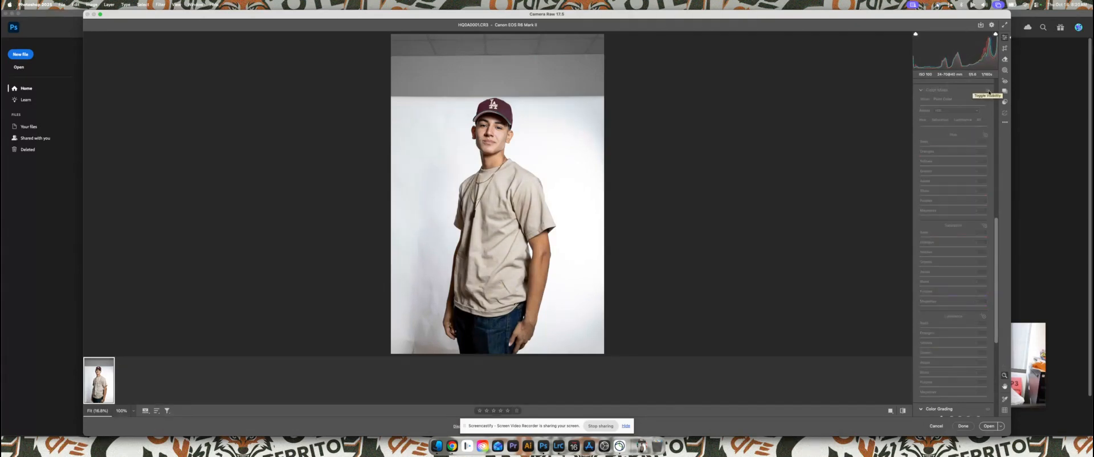
{"action": "left_click", "coordinate": [988, 91]}
{"action": "left_click", "coordinate": [988, 92]}
{"action": "left_click", "coordinate": [989, 91]}
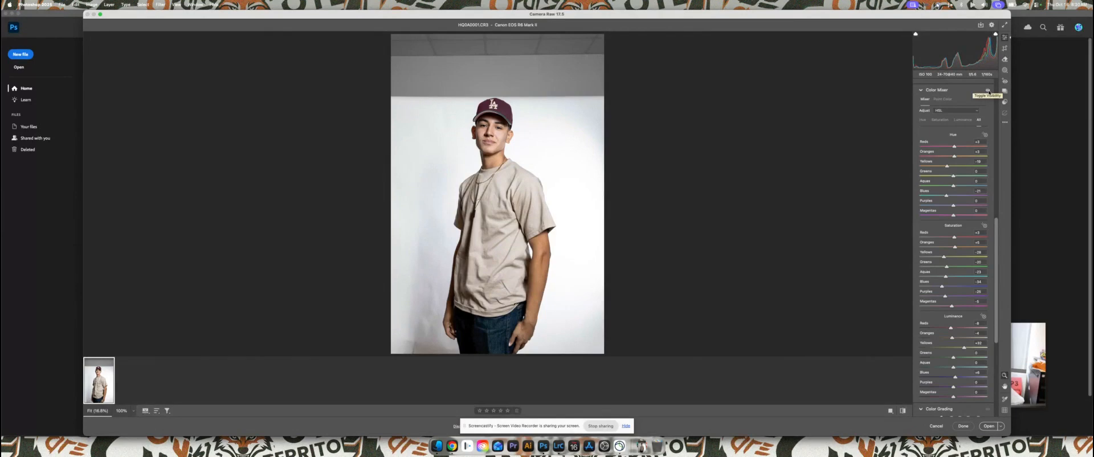
Color grade the photo with a subtle warm orange tint in the shadows and a subtle cool blue tint in the highlights.
{"action": "left_click_drag", "start_coordinate": [996, 232], "coordinate": [999, 326]}
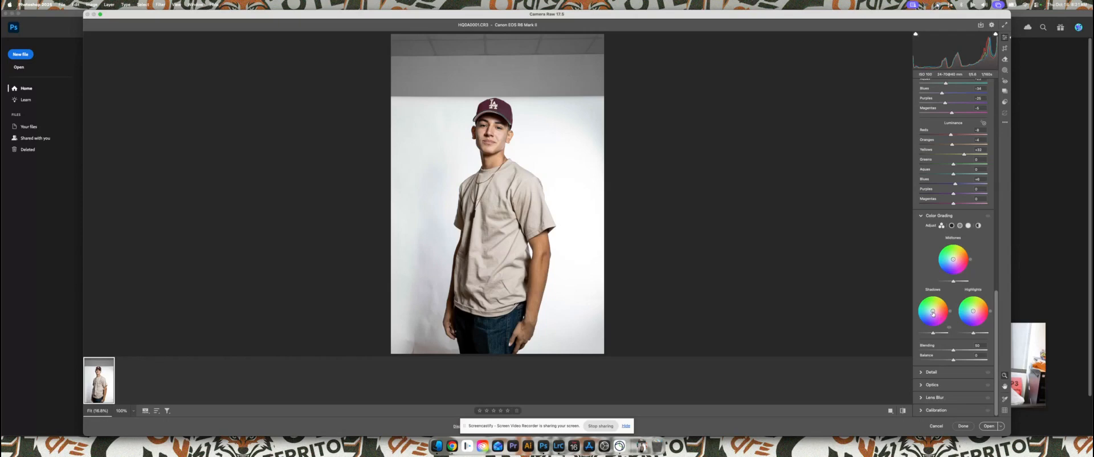
{"action": "left_click_drag", "start_coordinate": [933, 311], "coordinate": [933, 312]}
{"action": "left_click_drag", "start_coordinate": [947, 300], "coordinate": [949, 304]}
{"action": "left_click_drag", "start_coordinate": [973, 311], "coordinate": [972, 312]}
Compare the photo with and without the color grading, leaving it enabled.
{"action": "left_click", "coordinate": [989, 217]}
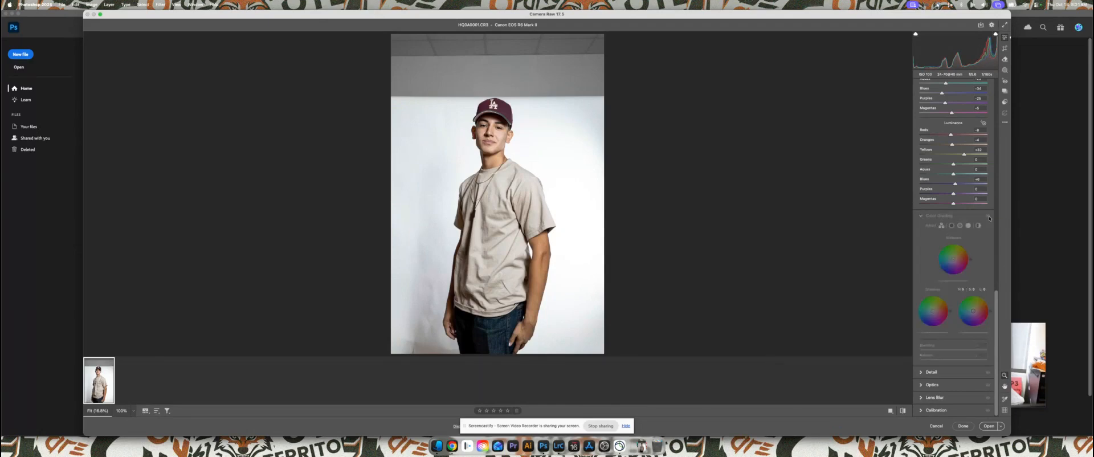
{"action": "left_click", "coordinate": [989, 218]}
{"action": "left_click", "coordinate": [988, 218]}
{"action": "left_click", "coordinate": [988, 218]}
{"action": "left_click", "coordinate": [988, 218]}
{"action": "left_click", "coordinate": [989, 218]}
{"action": "left_click", "coordinate": [988, 218]}
{"action": "left_click", "coordinate": [989, 218]}
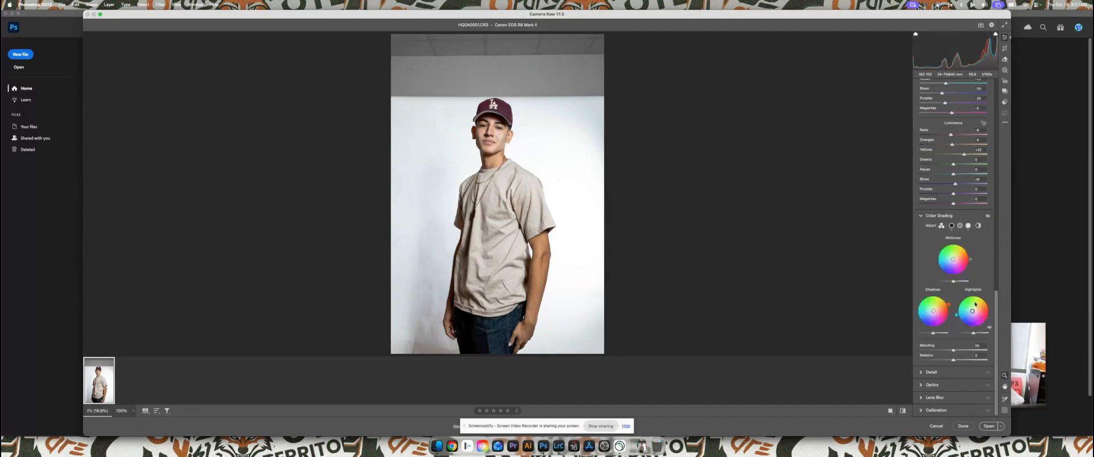
Open the adjusted raw photo as a document in Photoshop for further editing.
{"action": "left_click", "coordinate": [987, 426]}
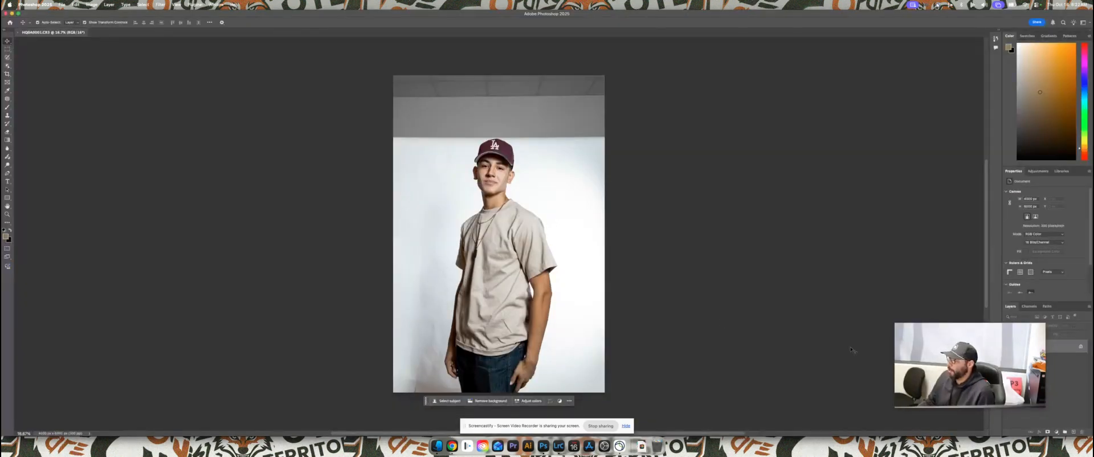
{"action": "left_click_drag", "start_coordinate": [935, 336], "coordinate": [839, 329]}
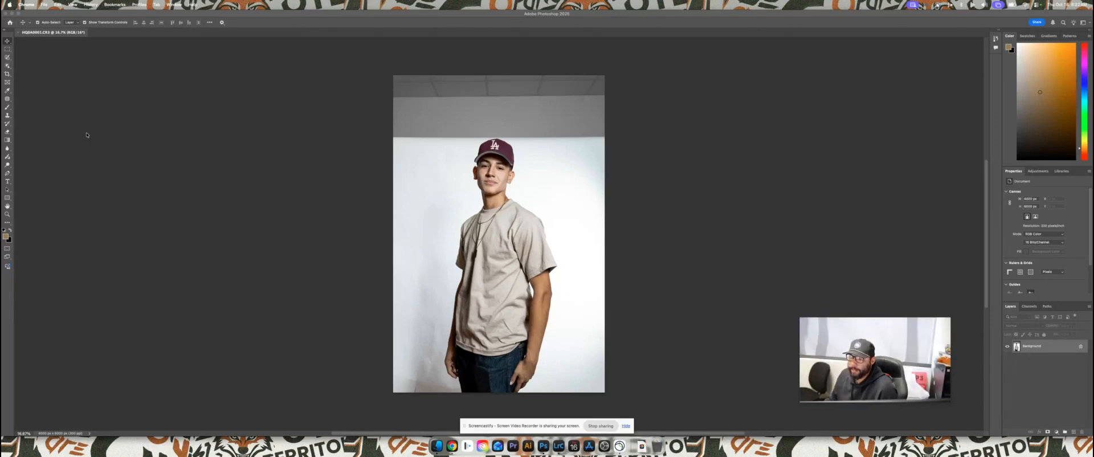
{"action": "left_click", "coordinate": [25, 77]}
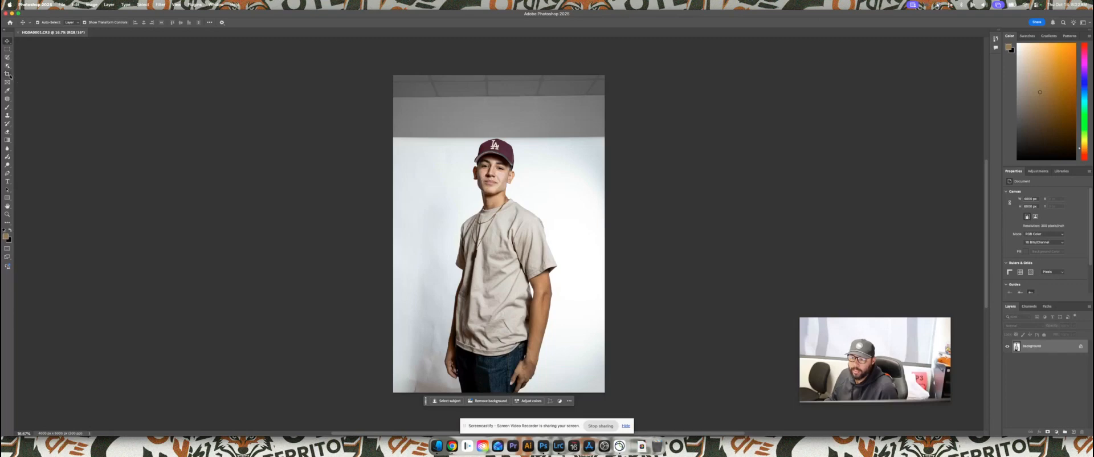
Try cropping the photo down to the empty background area beside the man's head, and undo the crop.
{"action": "left_click", "coordinate": [8, 74]}
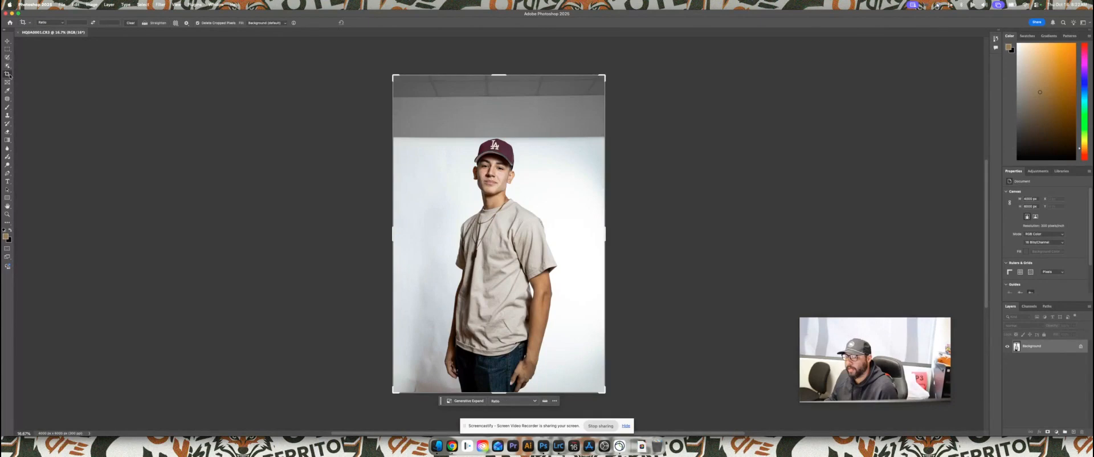
{"action": "left_click", "coordinate": [9, 76]}
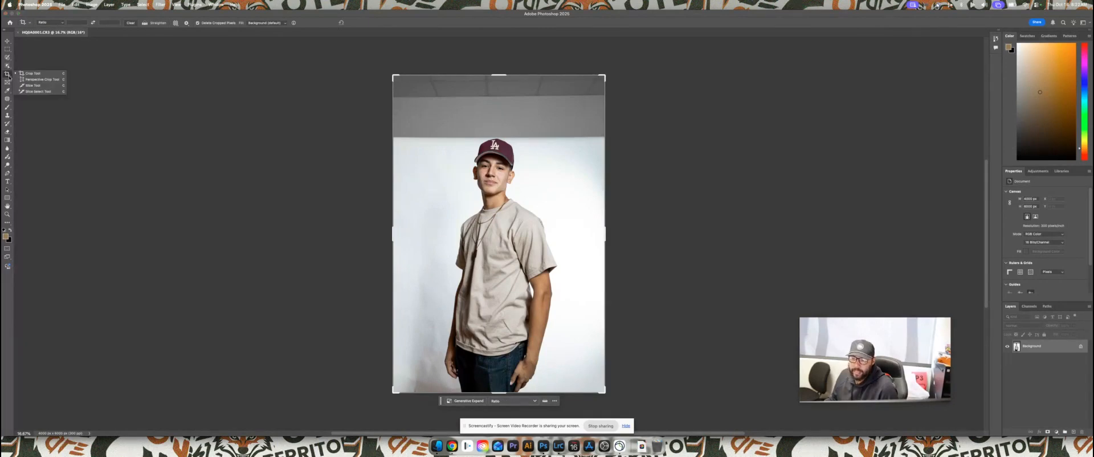
{"action": "left_click", "coordinate": [43, 76]}
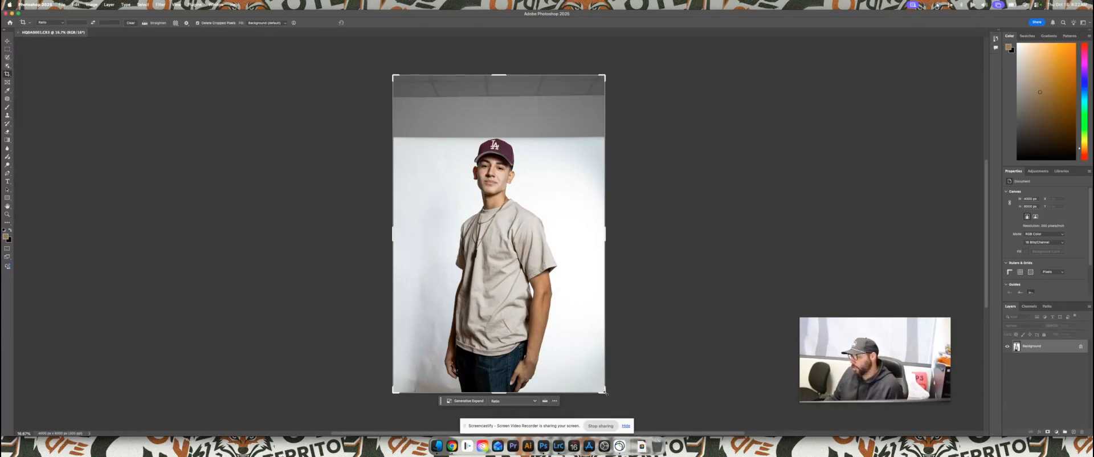
{"action": "left_click_drag", "start_coordinate": [605, 392], "coordinate": [582, 338]}
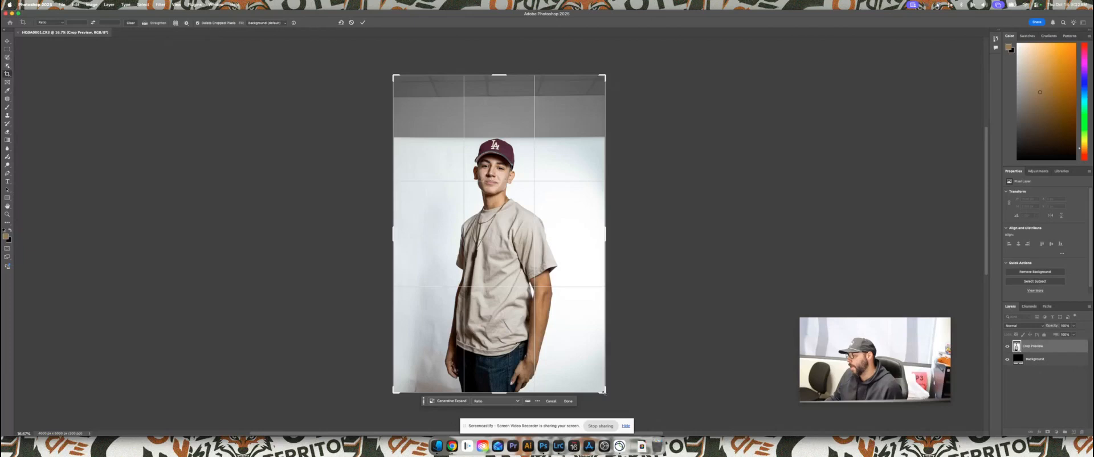
{"action": "left_click_drag", "start_coordinate": [603, 393], "coordinate": [543, 301]}
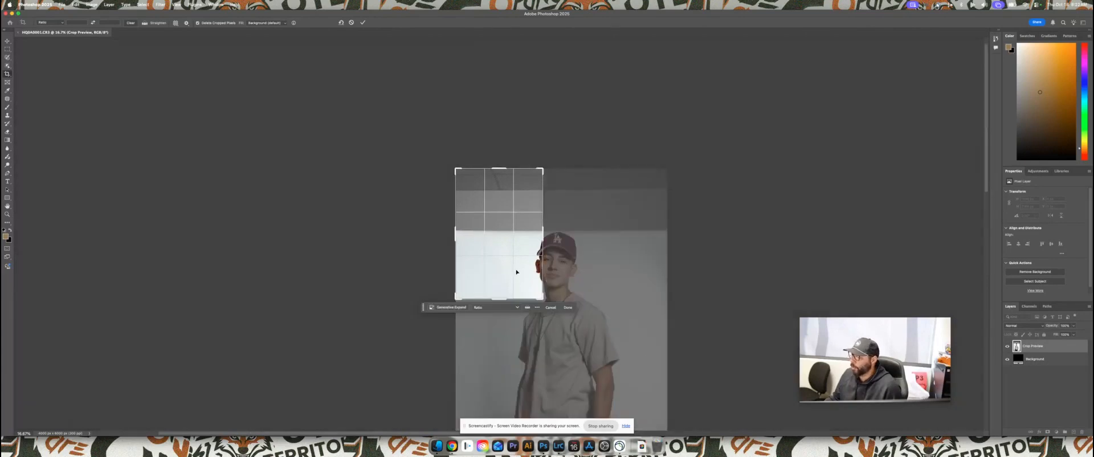
{"action": "key", "text": "Return"}
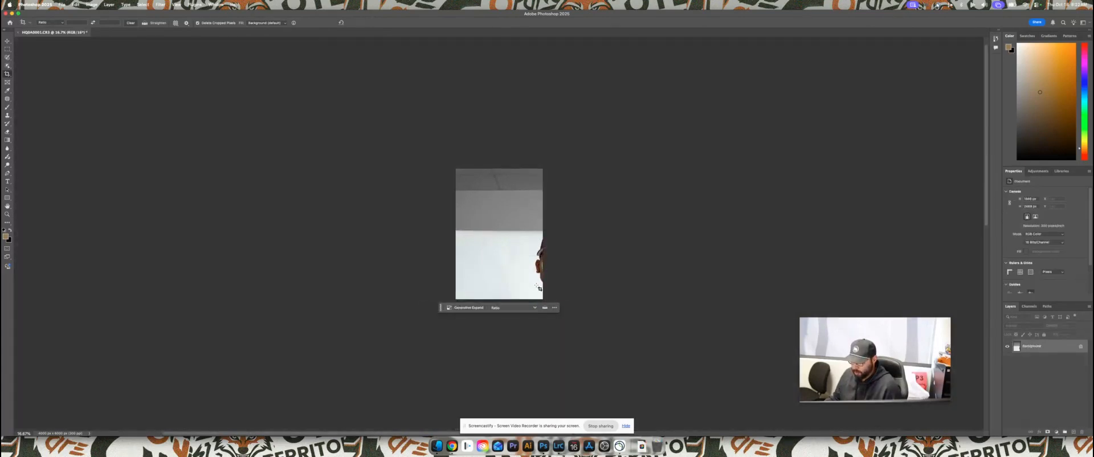
{"action": "key", "text": "super+z"}
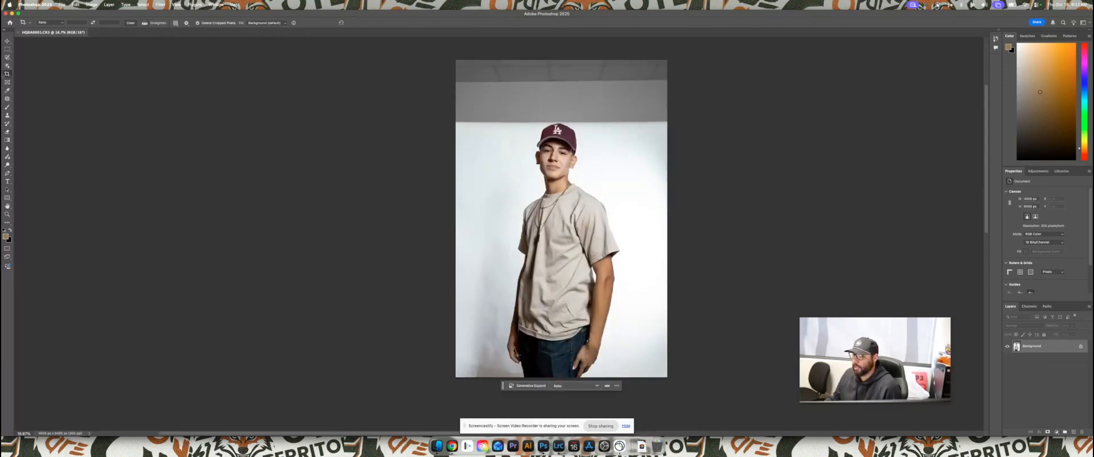
Crop the photo to a vertical head-and-shoulders portrait framing the man from above his cap to mid-chest.
{"action": "left_click", "coordinate": [7, 75]}
{"action": "left_click_drag", "start_coordinate": [662, 379], "coordinate": [598, 290]}
{"action": "left_click_drag", "start_coordinate": [579, 262], "coordinate": [525, 214]}
{"action": "left_click_drag", "start_coordinate": [609, 290], "coordinate": [608, 289]}
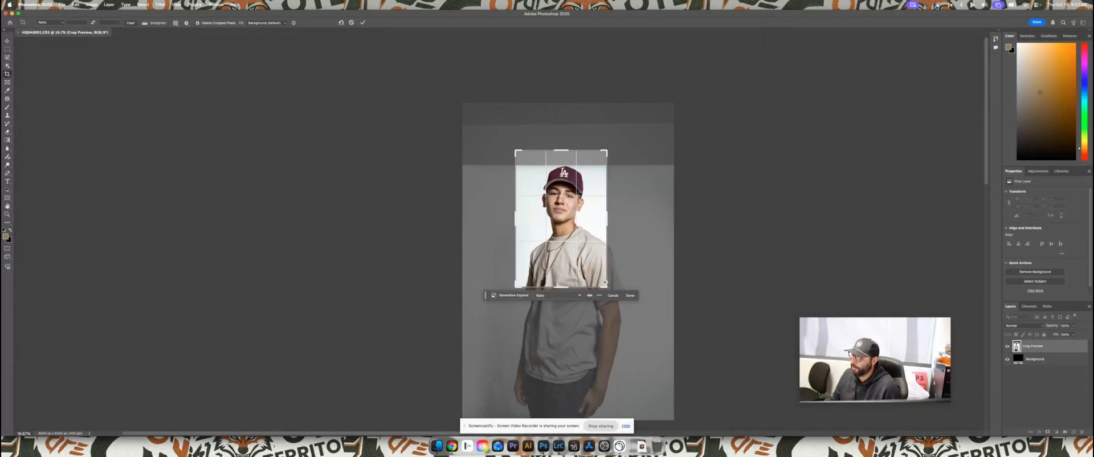
{"action": "left_click_drag", "start_coordinate": [606, 283], "coordinate": [604, 281]}
{"action": "left_click_drag", "start_coordinate": [580, 250], "coordinate": [575, 249]}
{"action": "key", "text": "Return"}
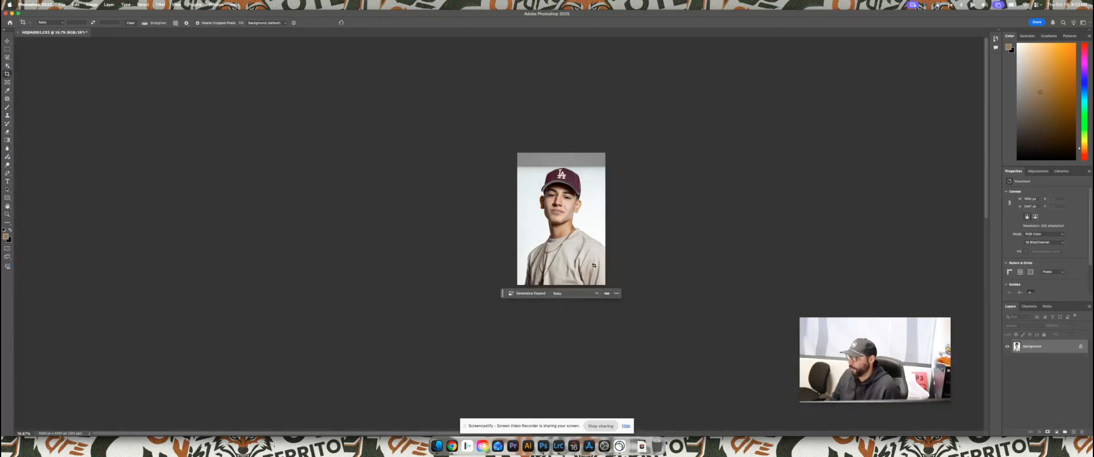
Duplicate the Background layer of the cropped portrait as a separate layer for retouching.
{"action": "scroll", "coordinate": [589, 222], "scroll_direction": "up", "scroll_amount": 5}
{"action": "scroll", "coordinate": [590, 222], "scroll_direction": "down", "scroll_amount": 5}
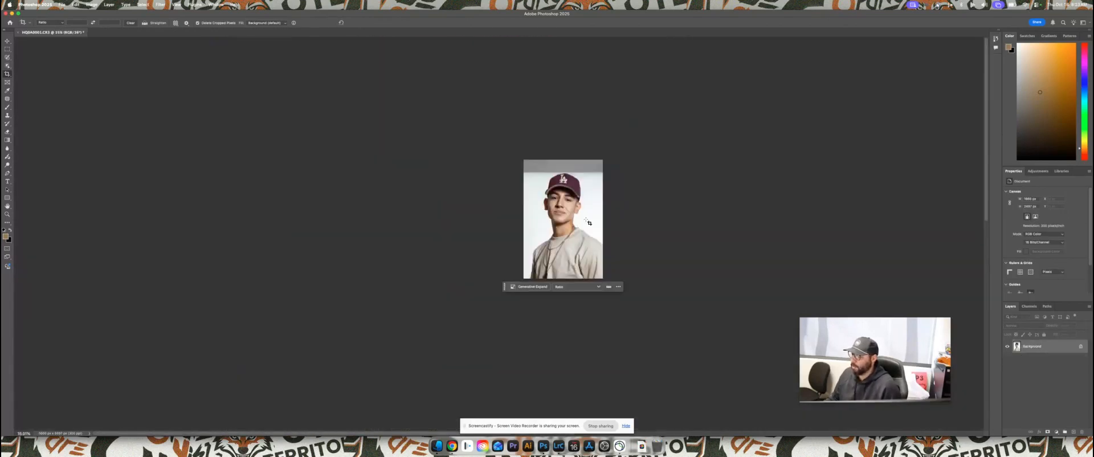
{"action": "scroll", "coordinate": [590, 221], "scroll_direction": "up", "scroll_amount": 2}
{"action": "left_click_drag", "start_coordinate": [672, 262], "coordinate": [656, 272]}
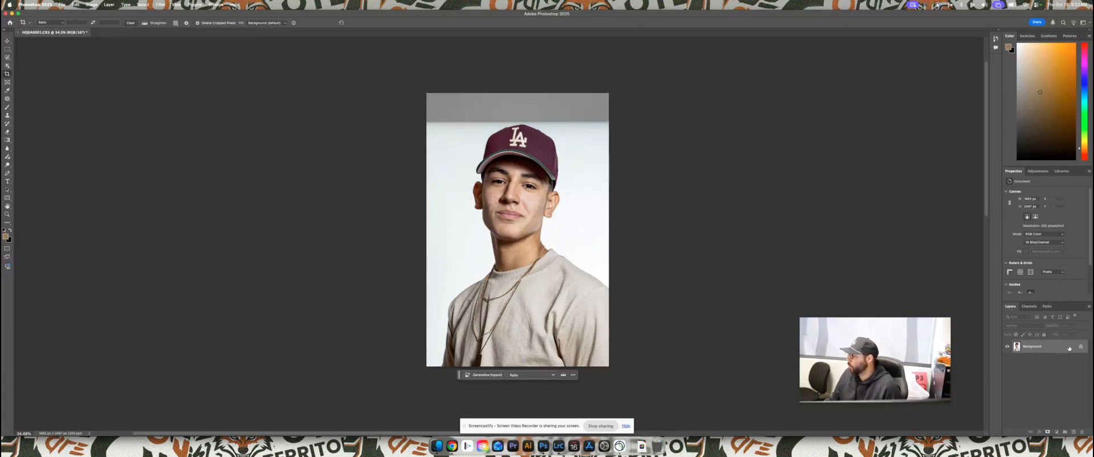
{"action": "left_click_drag", "start_coordinate": [1068, 349], "coordinate": [1074, 433]}
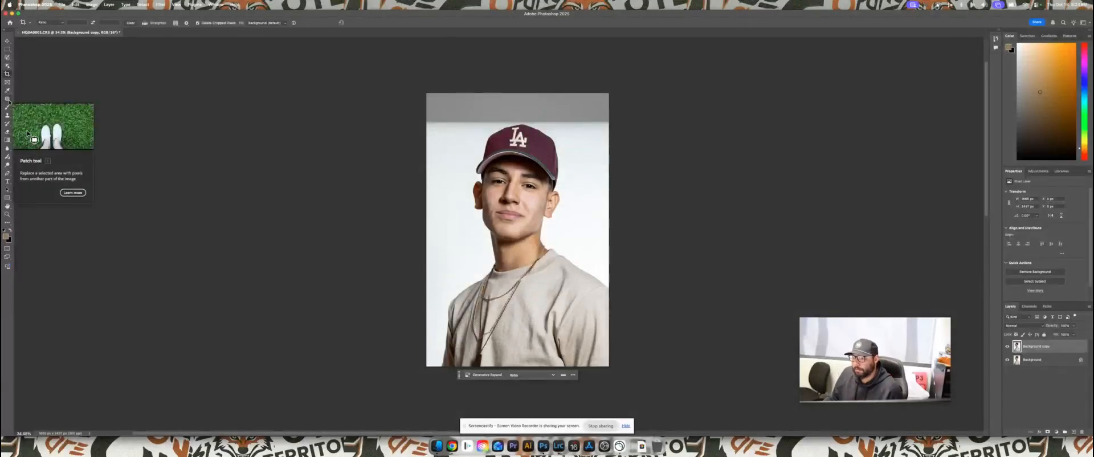
Remove the blemishes on the forehead between the eyebrows with the Patch tool on the Background copy layer.
{"action": "left_click", "coordinate": [8, 100]}
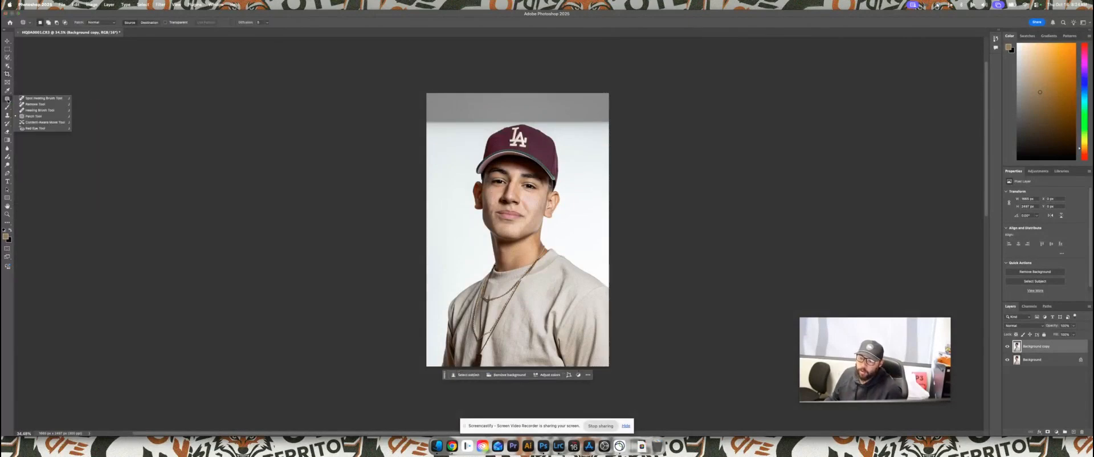
{"action": "left_click", "coordinate": [45, 118]}
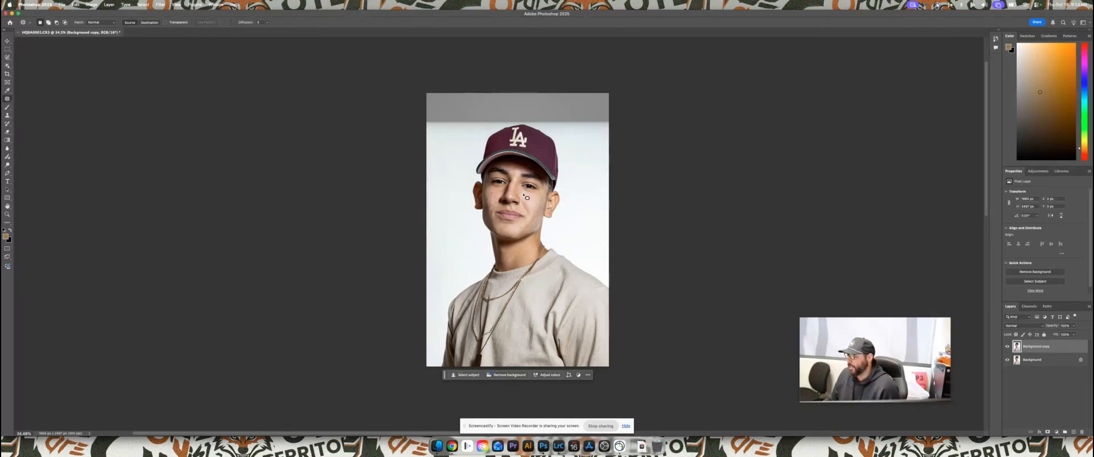
{"action": "scroll", "coordinate": [526, 197], "scroll_direction": "up", "scroll_amount": 6}
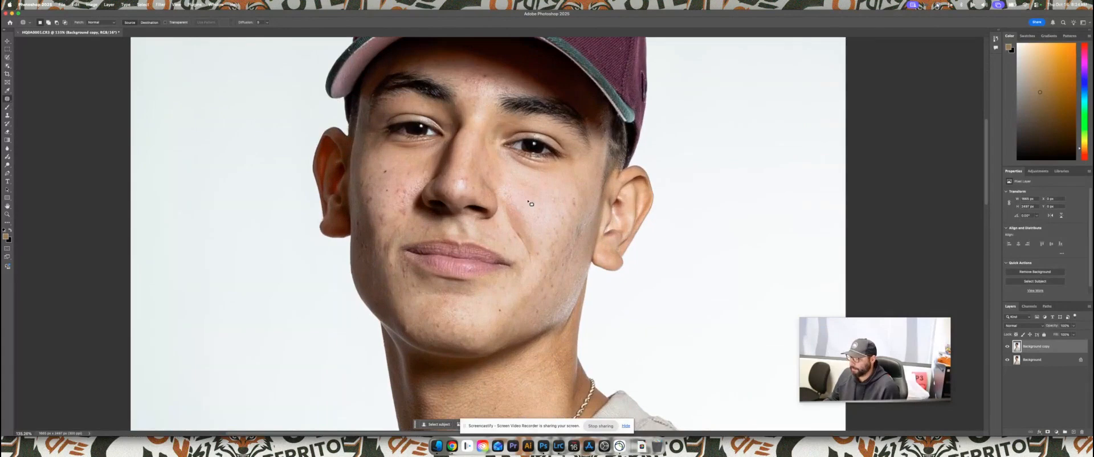
{"action": "scroll", "coordinate": [531, 203], "scroll_direction": "up", "scroll_amount": 3}
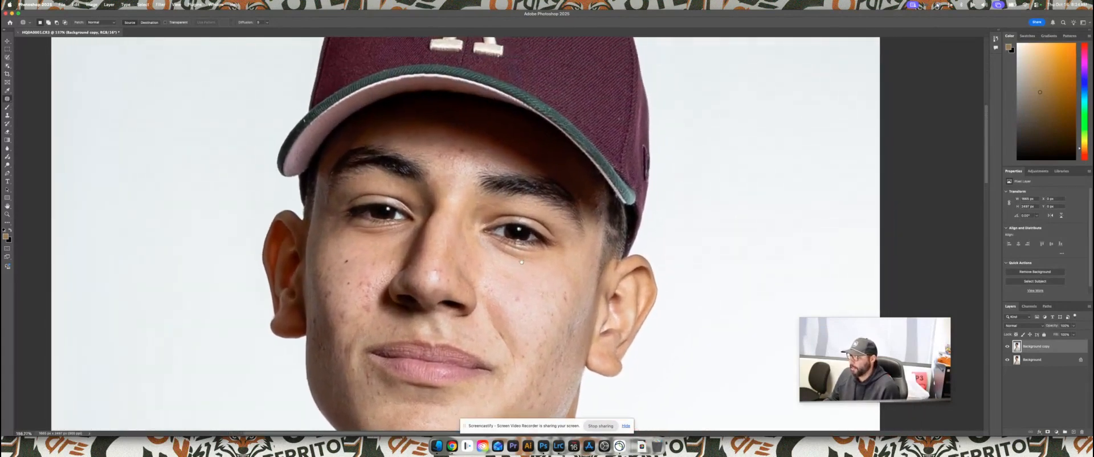
{"action": "scroll", "coordinate": [467, 153], "scroll_direction": "up", "scroll_amount": 1}
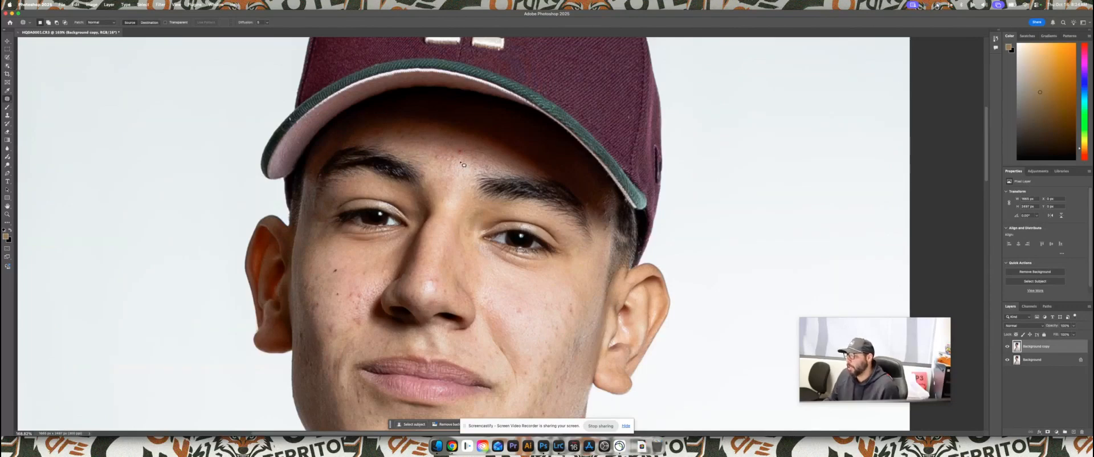
{"action": "left_click_drag", "start_coordinate": [464, 148], "coordinate": [445, 147]}
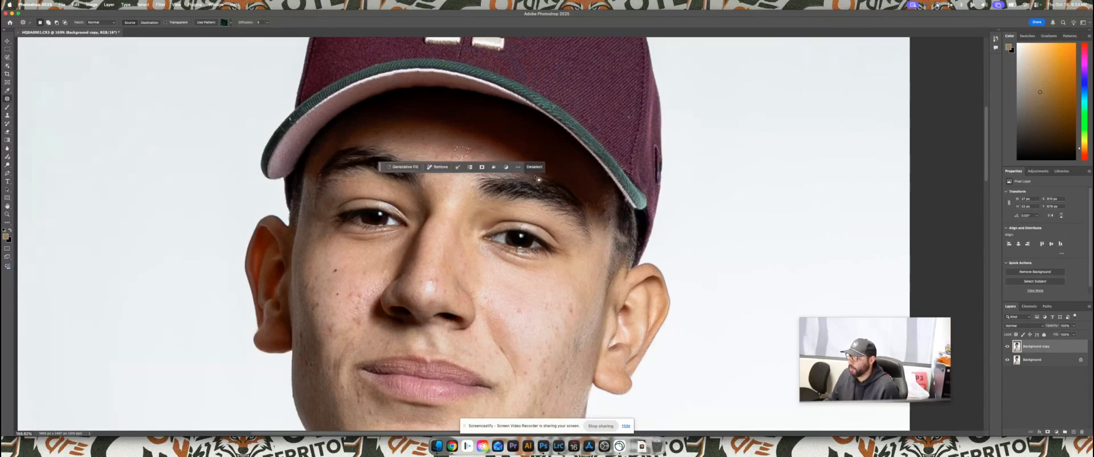
{"action": "left_click", "coordinate": [535, 167]}
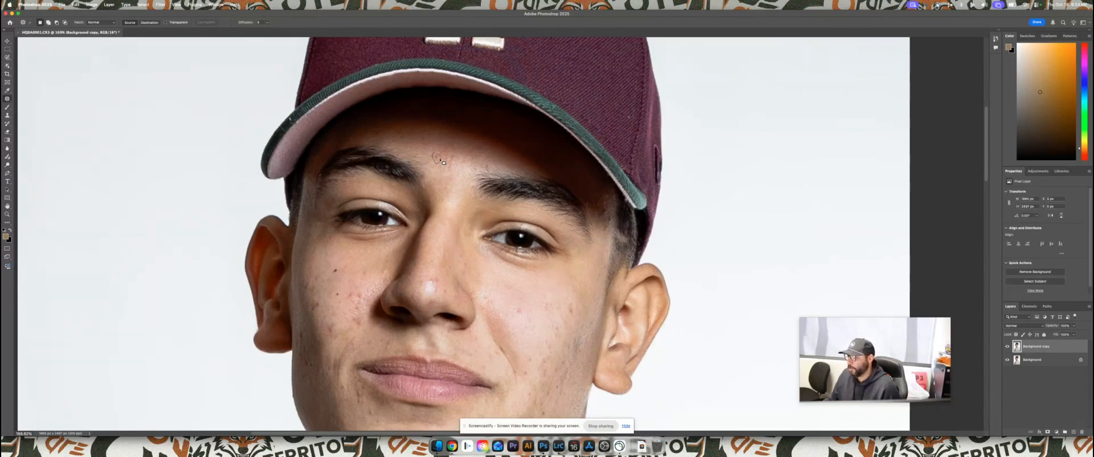
{"action": "left_click_drag", "start_coordinate": [436, 152], "coordinate": [435, 155]}
Patch the blemishes on the cheek on the photo's right side with clean nearby skin.
{"action": "mouse_move", "coordinate": [572, 315]}
{"action": "left_mouse_down"}
{"action": "mouse_move", "coordinate": [572, 306]}
{"action": "mouse_move", "coordinate": [573, 314]}
{"action": "left_mouse_up"}
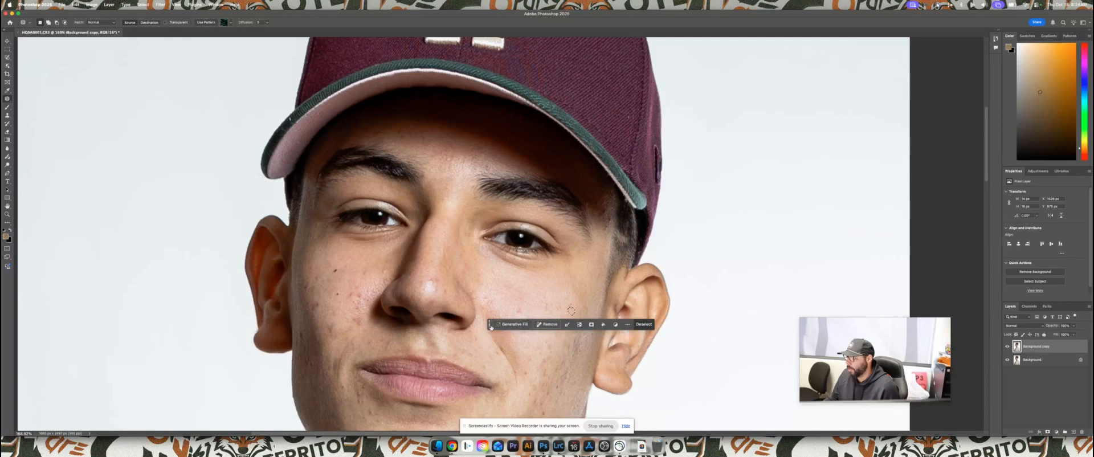
{"action": "left_click_drag", "start_coordinate": [490, 326], "coordinate": [651, 221]}
{"action": "mouse_move", "coordinate": [571, 300]}
{"action": "left_mouse_down"}
{"action": "mouse_move", "coordinate": [521, 308]}
{"action": "mouse_move", "coordinate": [559, 328]}
{"action": "left_mouse_up"}
{"action": "left_click_drag", "start_coordinate": [558, 328], "coordinate": [551, 320]}
{"action": "left_click_drag", "start_coordinate": [547, 303], "coordinate": [560, 303]}
{"action": "left_click_drag", "start_coordinate": [561, 308], "coordinate": [491, 299]}
{"action": "left_click_drag", "start_coordinate": [490, 303], "coordinate": [501, 295]}
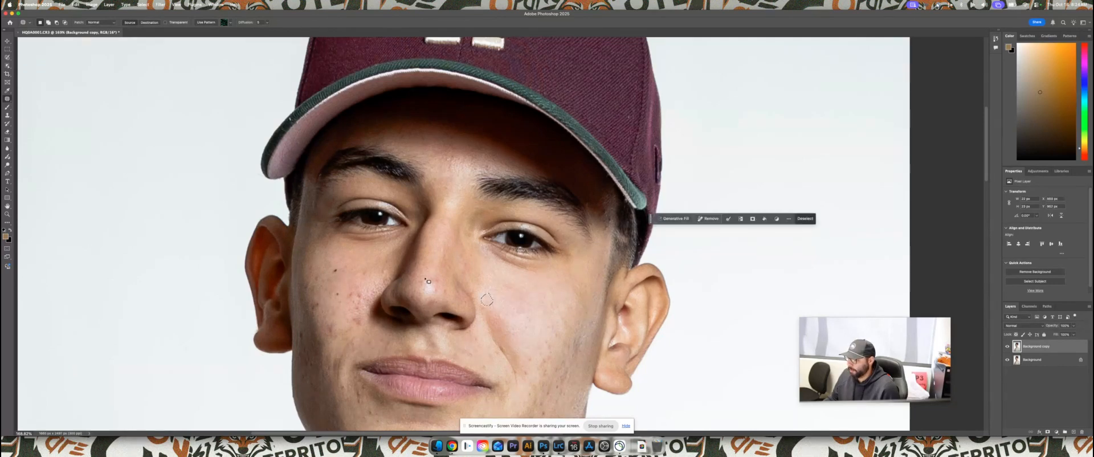
Patch the spots on the nose and on the cheek on the photo's left side with clean skin.
{"action": "mouse_move", "coordinate": [432, 280]}
{"action": "left_mouse_down"}
{"action": "mouse_move", "coordinate": [450, 296]}
{"action": "mouse_move", "coordinate": [446, 282]}
{"action": "left_mouse_up"}
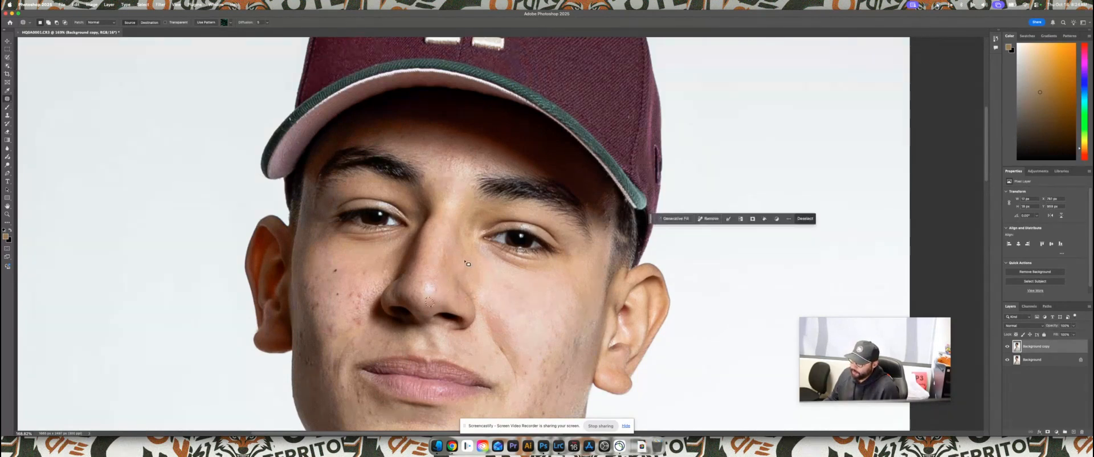
{"action": "mouse_move", "coordinate": [354, 315]}
{"action": "left_mouse_down"}
{"action": "mouse_move", "coordinate": [358, 329]}
{"action": "mouse_move", "coordinate": [362, 305]}
{"action": "left_mouse_up"}
{"action": "mouse_move", "coordinate": [358, 309]}
{"action": "left_mouse_down"}
{"action": "mouse_move", "coordinate": [360, 276]}
{"action": "mouse_move", "coordinate": [371, 278]}
{"action": "mouse_move", "coordinate": [329, 269]}
{"action": "mouse_move", "coordinate": [352, 274]}
{"action": "mouse_move", "coordinate": [333, 294]}
{"action": "mouse_move", "coordinate": [343, 297]}
{"action": "mouse_move", "coordinate": [345, 286]}
{"action": "mouse_move", "coordinate": [325, 330]}
{"action": "left_mouse_up"}
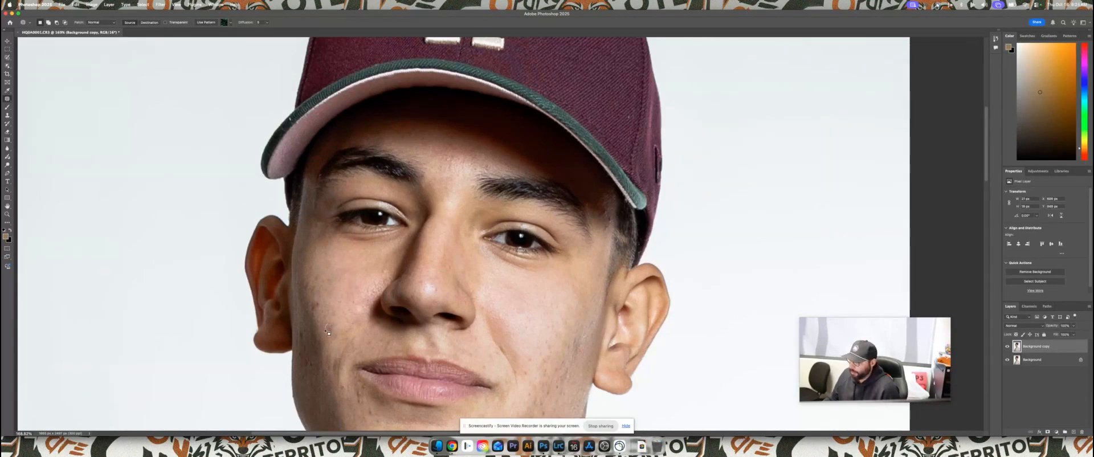
{"action": "mouse_move", "coordinate": [316, 301]}
{"action": "left_mouse_down"}
{"action": "mouse_move", "coordinate": [327, 304]}
{"action": "mouse_move", "coordinate": [328, 279]}
{"action": "left_mouse_up"}
Patch the blemishes around the mouth corner, chin and jaw with clean nearby skin.
{"action": "scroll", "coordinate": [350, 372], "scroll_direction": "down", "scroll_amount": 5}
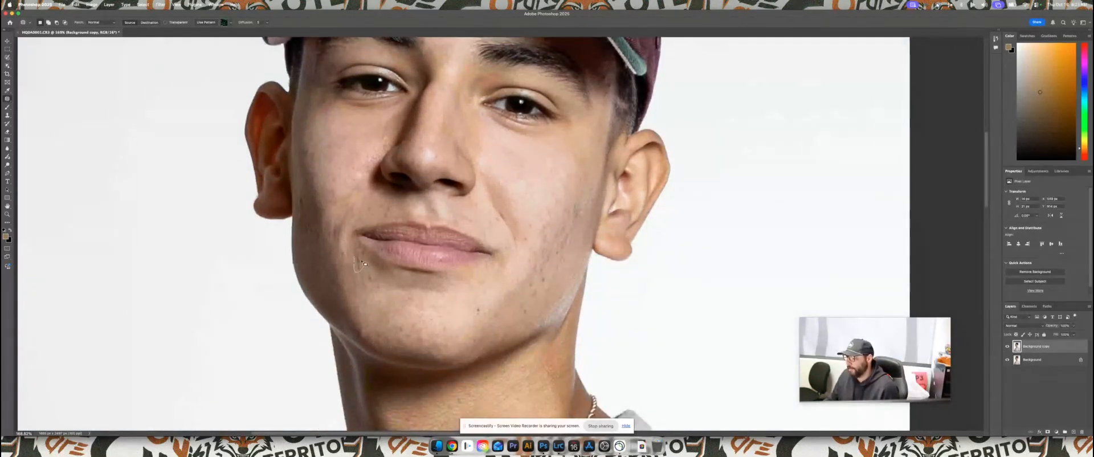
{"action": "left_click_drag", "start_coordinate": [365, 264], "coordinate": [355, 256]}
{"action": "left_click_drag", "start_coordinate": [387, 288], "coordinate": [379, 287]}
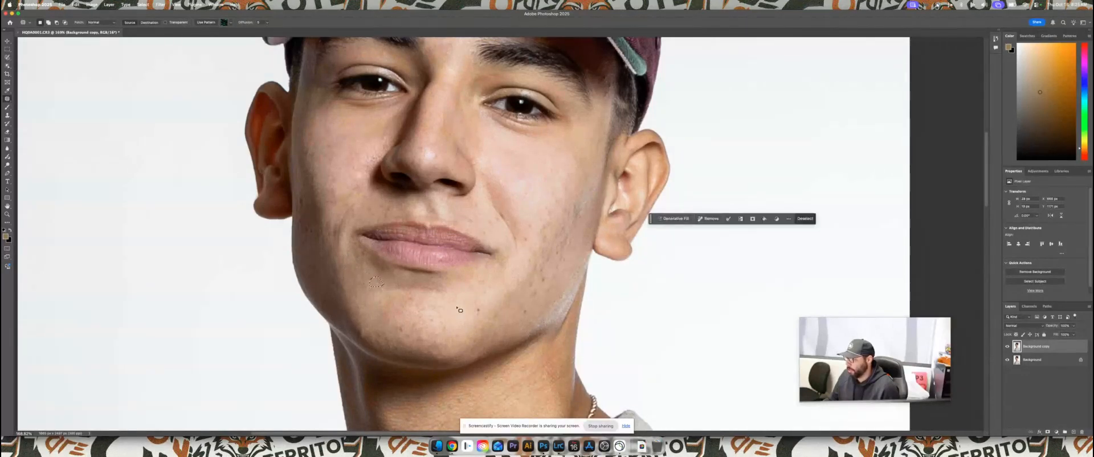
{"action": "left_click_drag", "start_coordinate": [478, 316], "coordinate": [474, 312]}
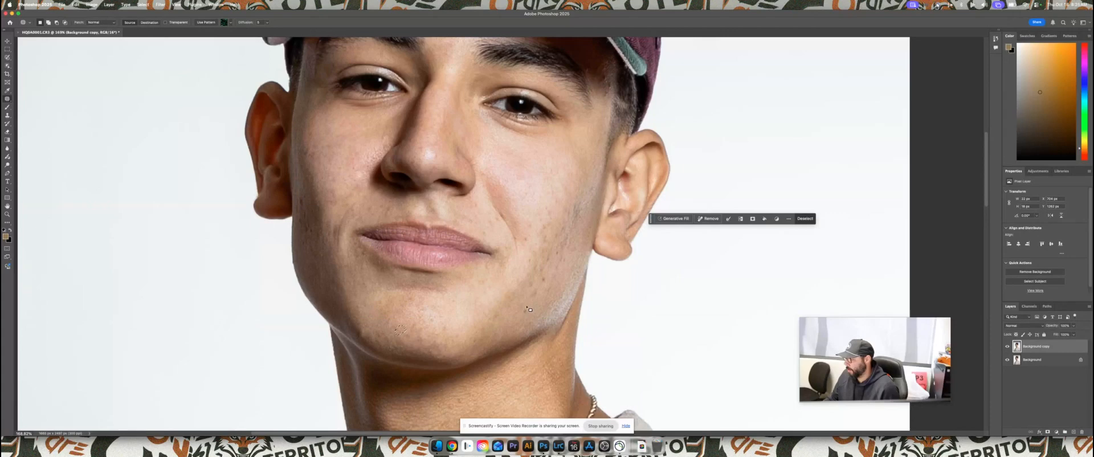
{"action": "mouse_move", "coordinate": [527, 307]}
{"action": "left_mouse_down"}
{"action": "mouse_move", "coordinate": [545, 276]}
{"action": "mouse_move", "coordinate": [546, 293]}
{"action": "left_mouse_up"}
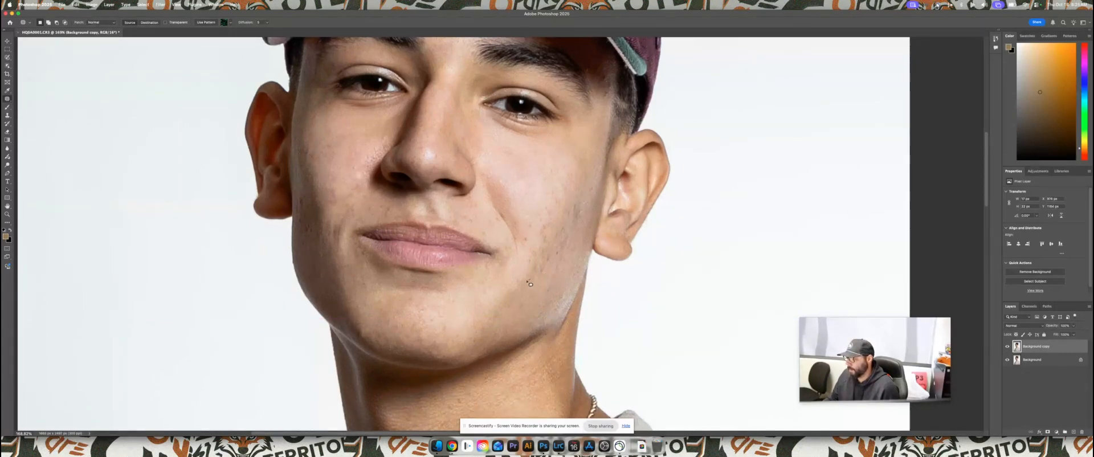
Patch the remaining small marks between the nose, smile line and cheek on the photo's right side.
{"action": "mouse_move", "coordinate": [523, 235]}
{"action": "left_mouse_down"}
{"action": "mouse_move", "coordinate": [525, 249]}
{"action": "mouse_move", "coordinate": [529, 222]}
{"action": "left_mouse_up"}
{"action": "mouse_move", "coordinate": [528, 226]}
{"action": "left_mouse_down"}
{"action": "mouse_move", "coordinate": [523, 214]}
{"action": "mouse_move", "coordinate": [476, 224]}
{"action": "left_mouse_up"}
{"action": "left_click_drag", "start_coordinate": [474, 226], "coordinate": [467, 217]}
{"action": "left_click_drag", "start_coordinate": [484, 229], "coordinate": [494, 220]}
{"action": "left_click_drag", "start_coordinate": [494, 222], "coordinate": [477, 222]}
{"action": "left_click_drag", "start_coordinate": [479, 201], "coordinate": [476, 203]}
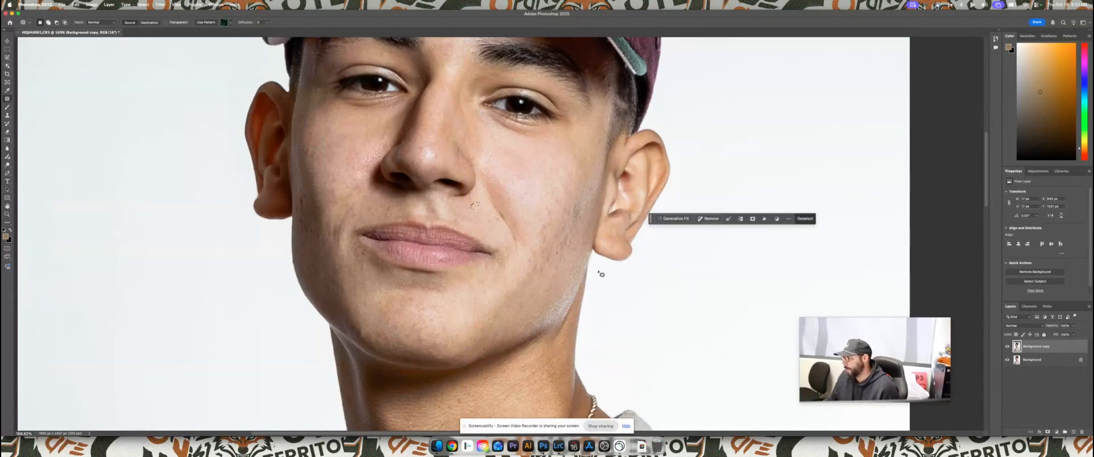
Clear the patch selection and compare the face with and without the Background copy layer, leaving it visible.
{"action": "scroll", "coordinate": [601, 274], "scroll_direction": "up", "scroll_amount": 3}
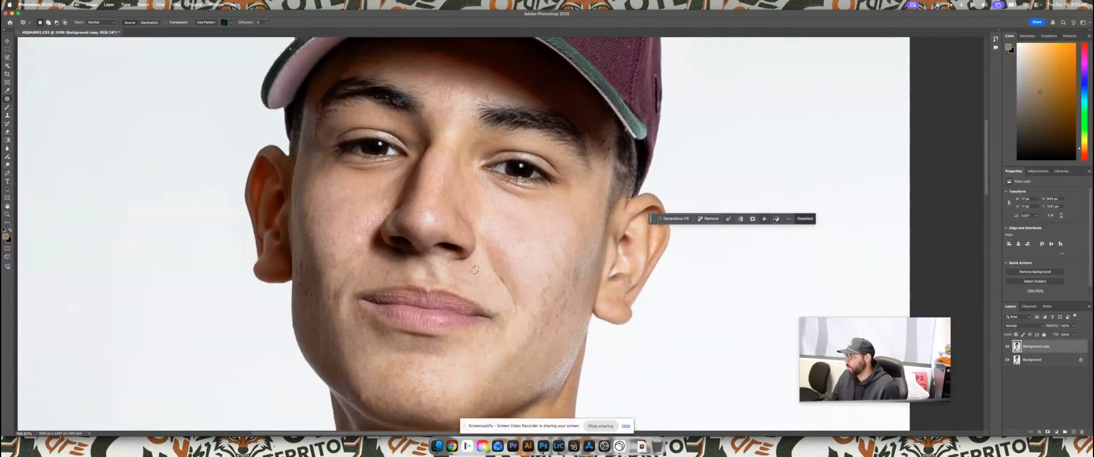
{"action": "left_click", "coordinate": [805, 219]}
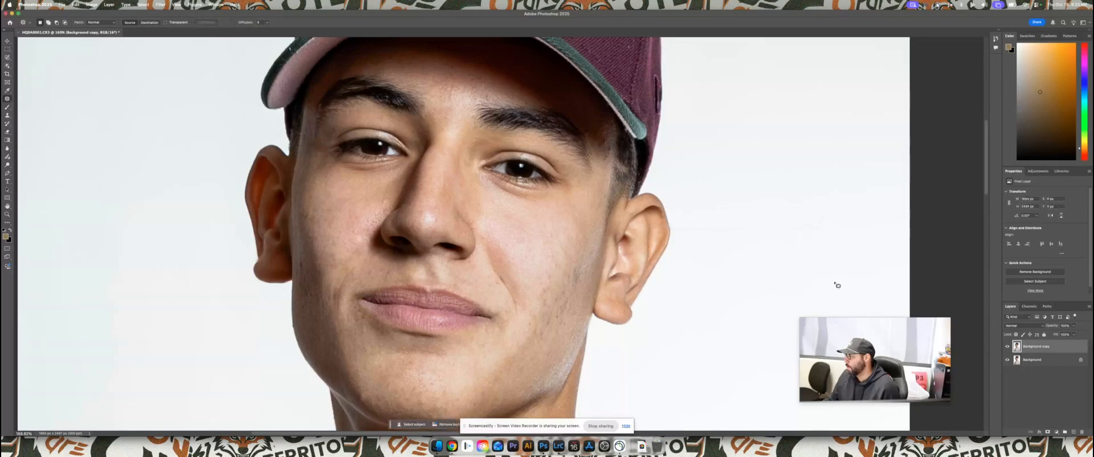
{"action": "left_click", "coordinate": [1007, 346]}
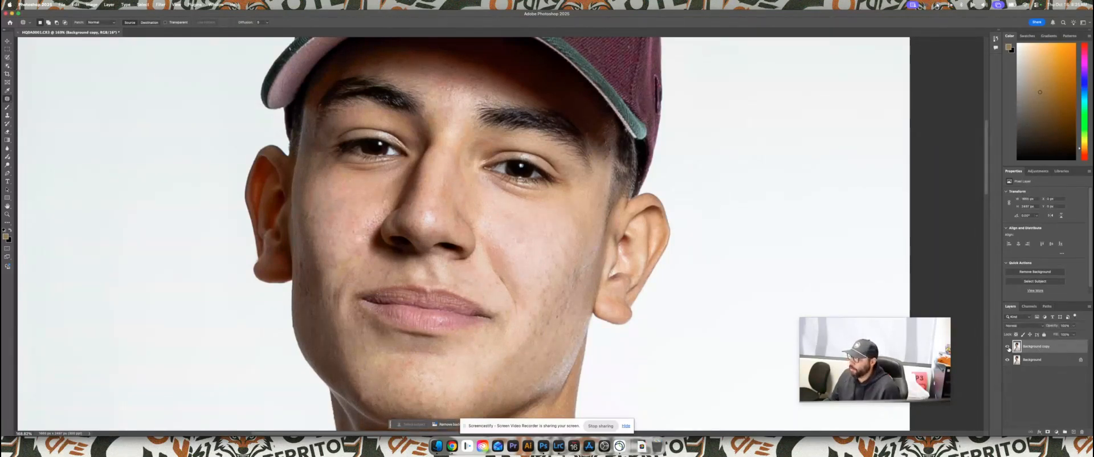
{"action": "left_click", "coordinate": [1007, 347]}
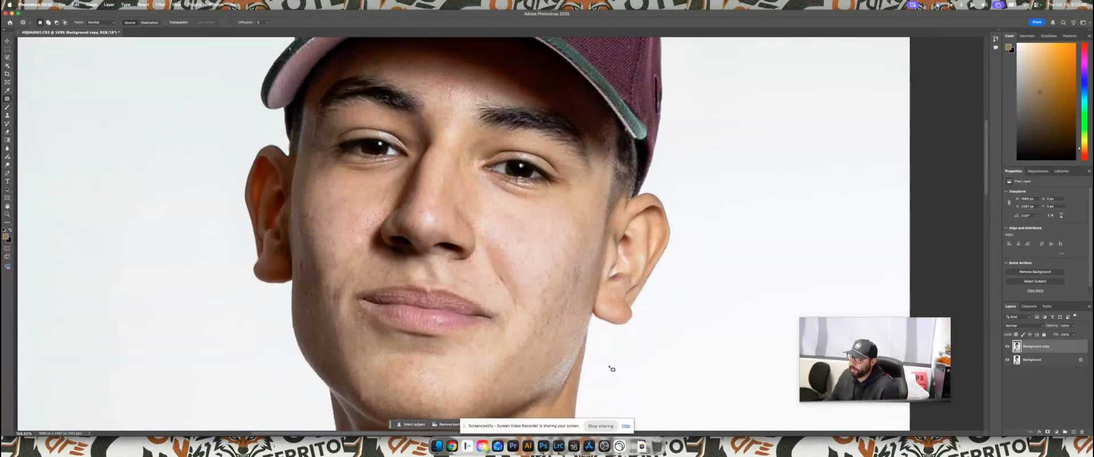
Activate the Brush tool with the Lighten blending mode and lower its opacity for subtle skin retouching.
{"action": "scroll", "coordinate": [469, 267], "scroll_direction": "down", "scroll_amount": 2}
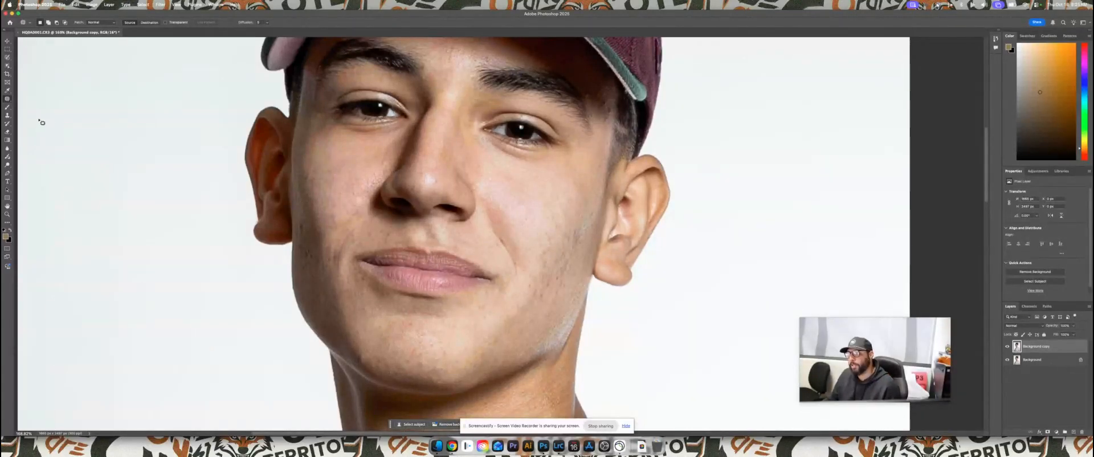
{"action": "left_click", "coordinate": [8, 107]}
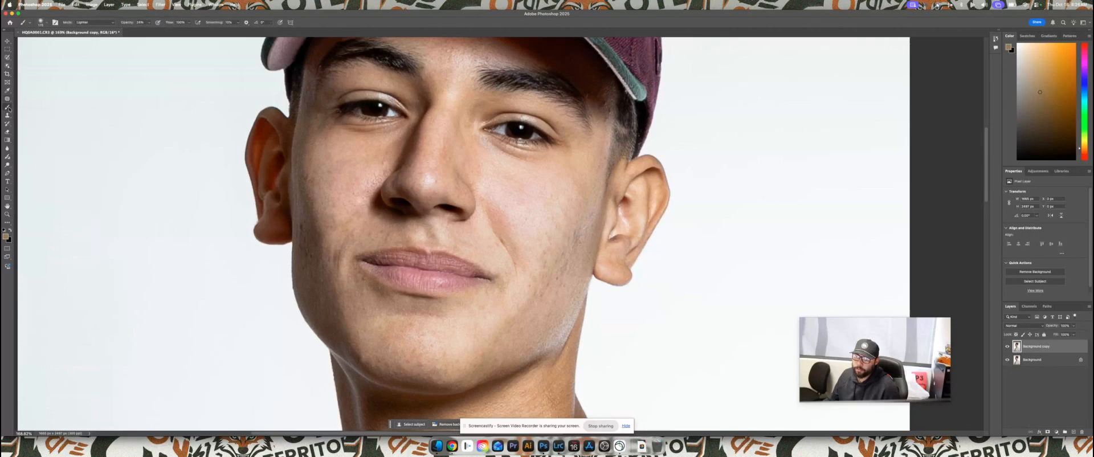
{"action": "left_click", "coordinate": [92, 25]}
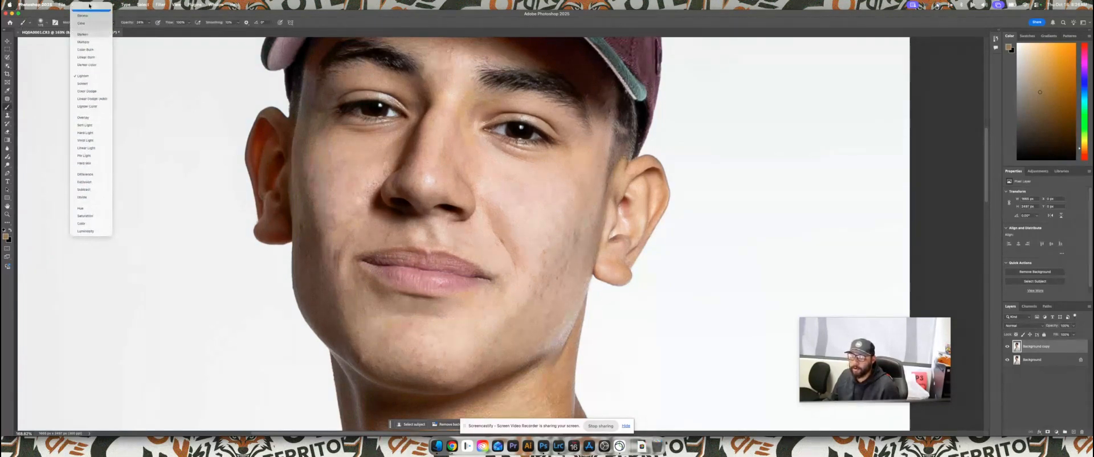
{"action": "left_click", "coordinate": [91, 9]}
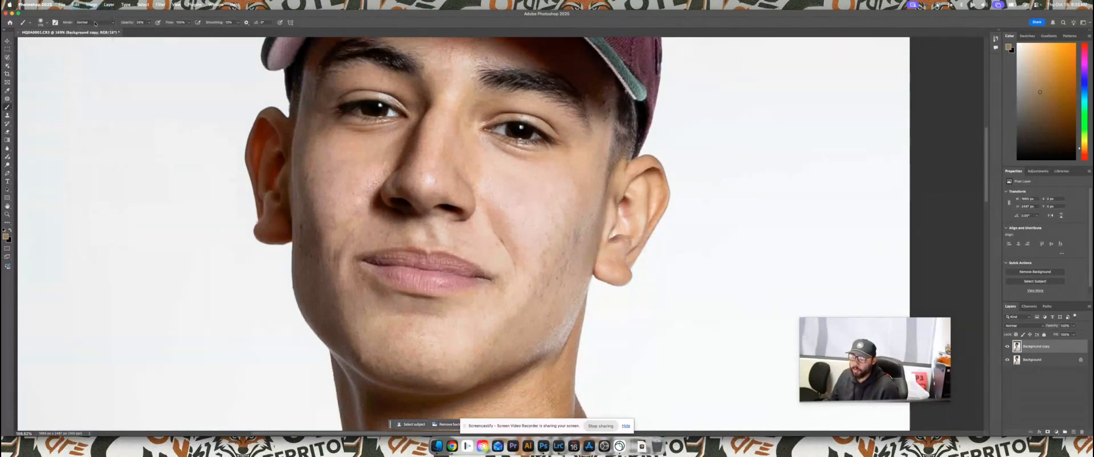
{"action": "left_click", "coordinate": [90, 23]}
{"action": "left_click", "coordinate": [95, 100]}
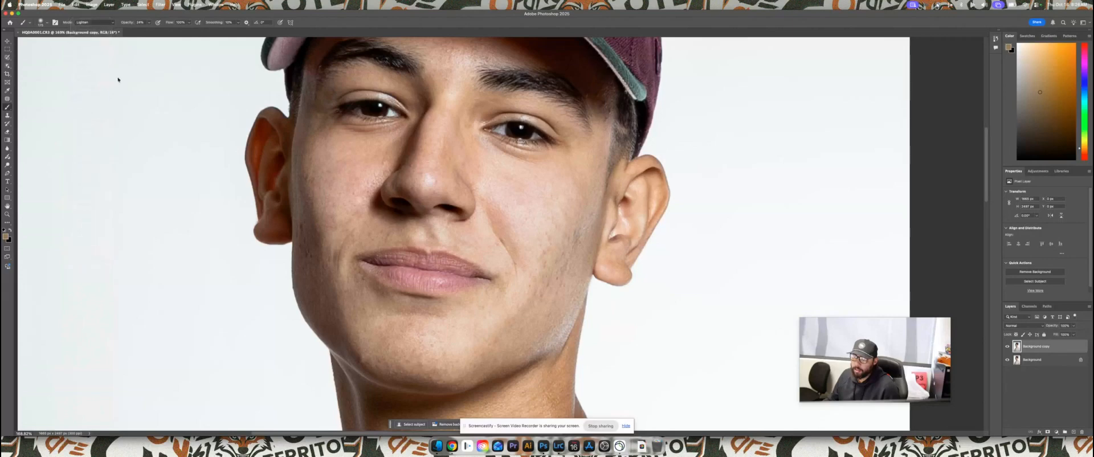
{"action": "left_click", "coordinate": [149, 22]}
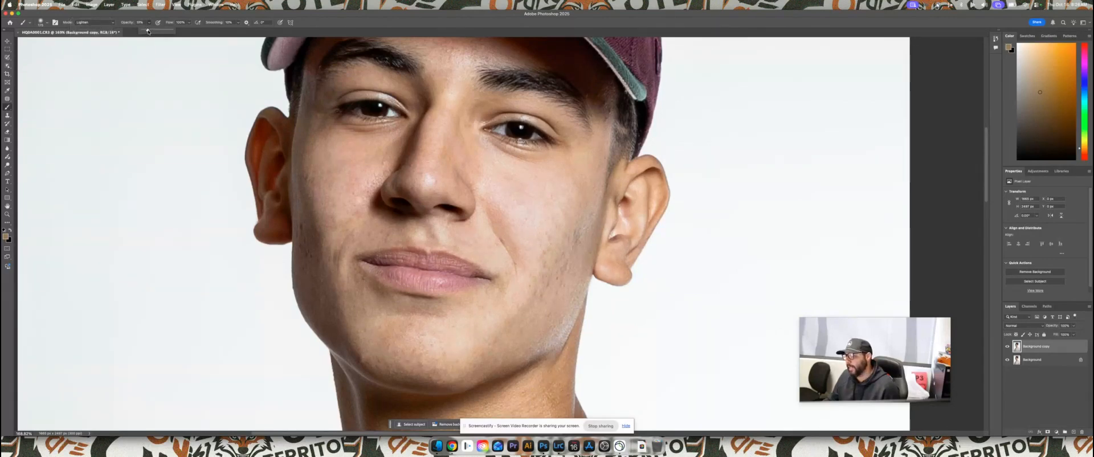
{"action": "left_click_drag", "start_coordinate": [149, 30], "coordinate": [148, 31]}
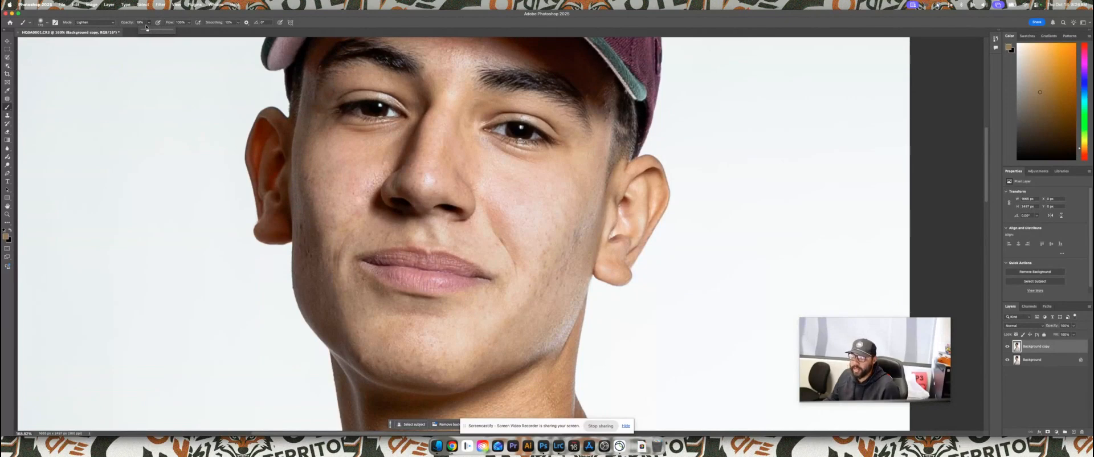
{"action": "left_click", "coordinate": [156, 14]}
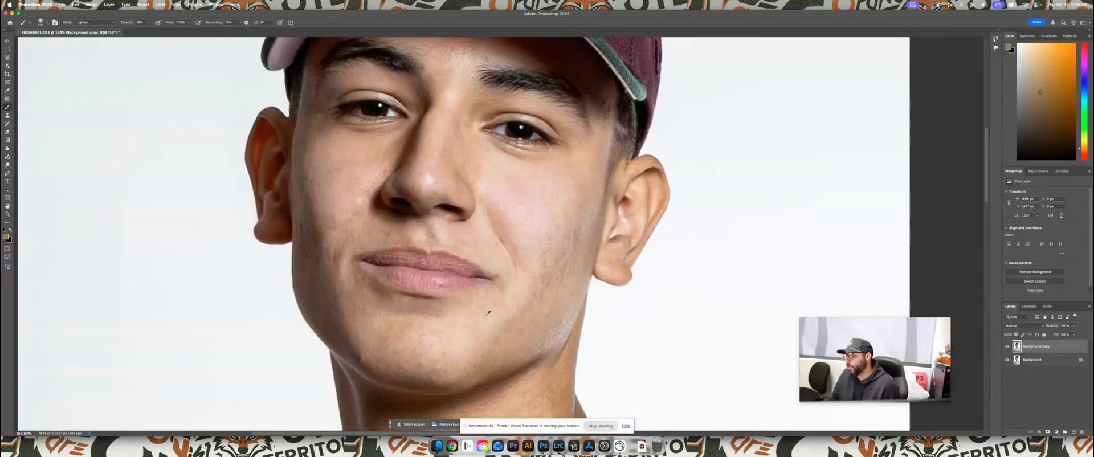
Brush sampled skin tones over the cheek and jaw on the photo's right side and across the chin to even the skin.
{"action": "left_click", "coordinate": [643, 58], "text": "alt"}
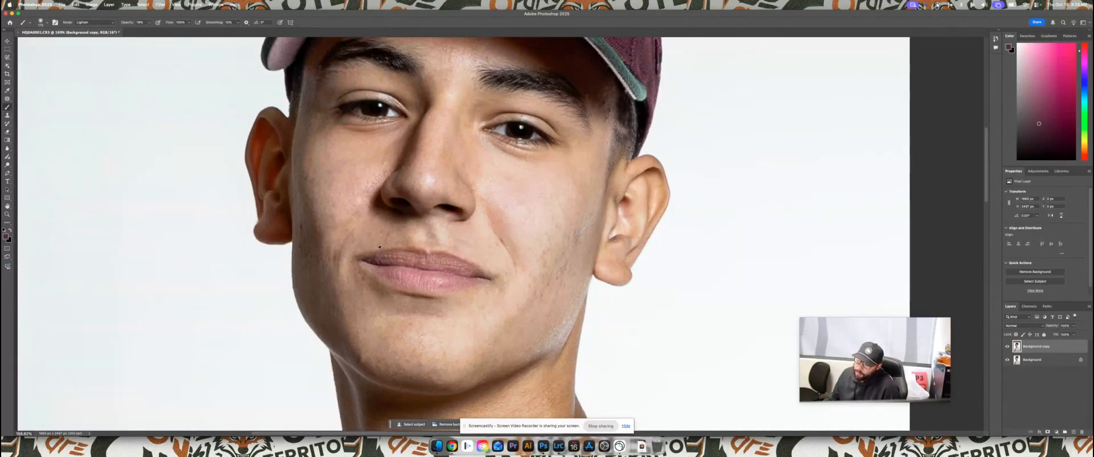
{"action": "scroll", "coordinate": [513, 308], "scroll_direction": "down", "scroll_amount": 2}
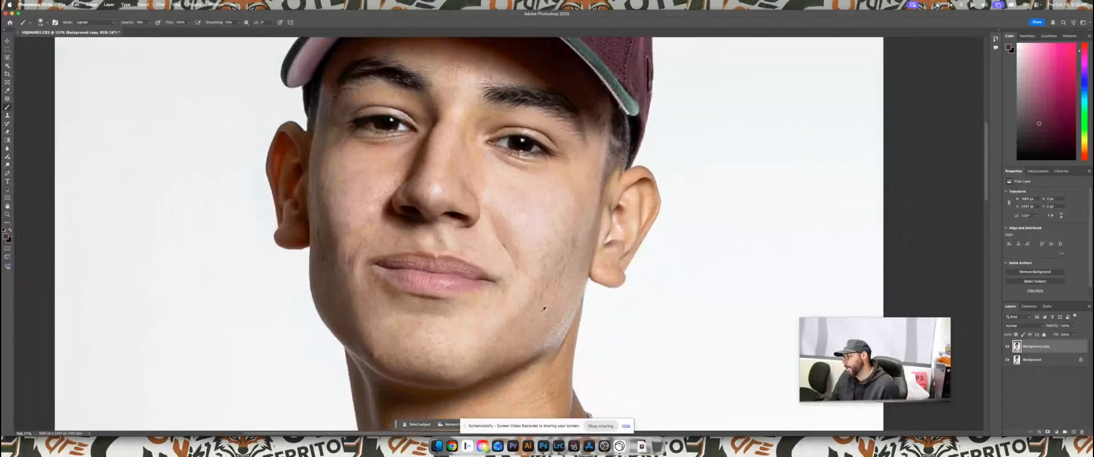
{"action": "left_click_drag", "start_coordinate": [652, 337], "coordinate": [632, 290]}
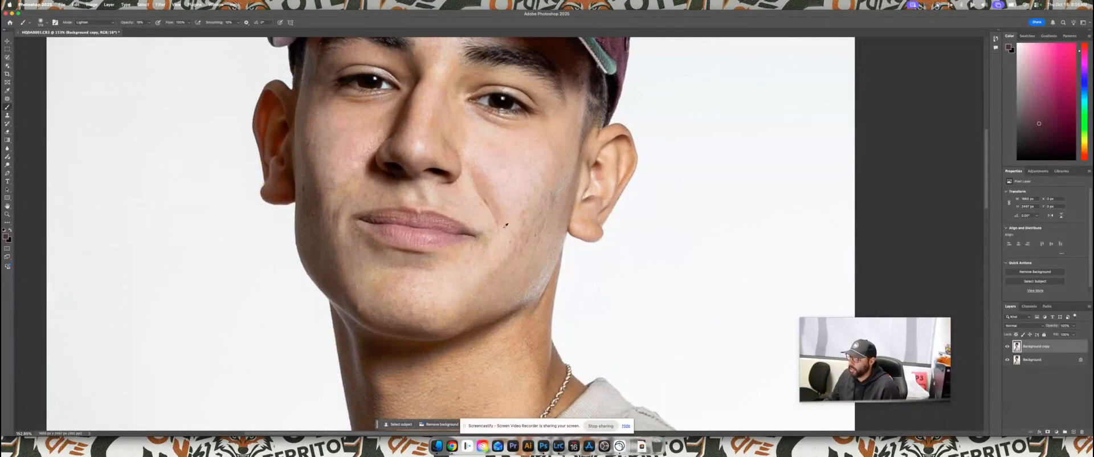
{"action": "left_click", "coordinate": [551, 296], "text": "alt"}
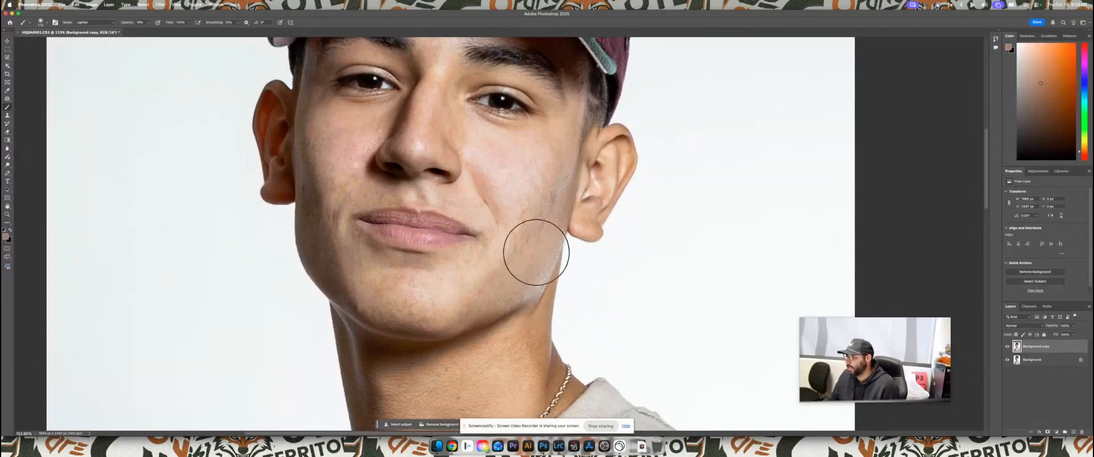
{"action": "mouse_move", "coordinate": [531, 212]}
{"action": "left_mouse_down"}
{"action": "mouse_move", "coordinate": [530, 194]}
{"action": "mouse_move", "coordinate": [518, 196]}
{"action": "mouse_move", "coordinate": [512, 247]}
{"action": "mouse_move", "coordinate": [463, 286]}
{"action": "mouse_move", "coordinate": [487, 277]}
{"action": "mouse_move", "coordinate": [393, 299]}
{"action": "mouse_move", "coordinate": [431, 299]}
{"action": "left_mouse_up"}
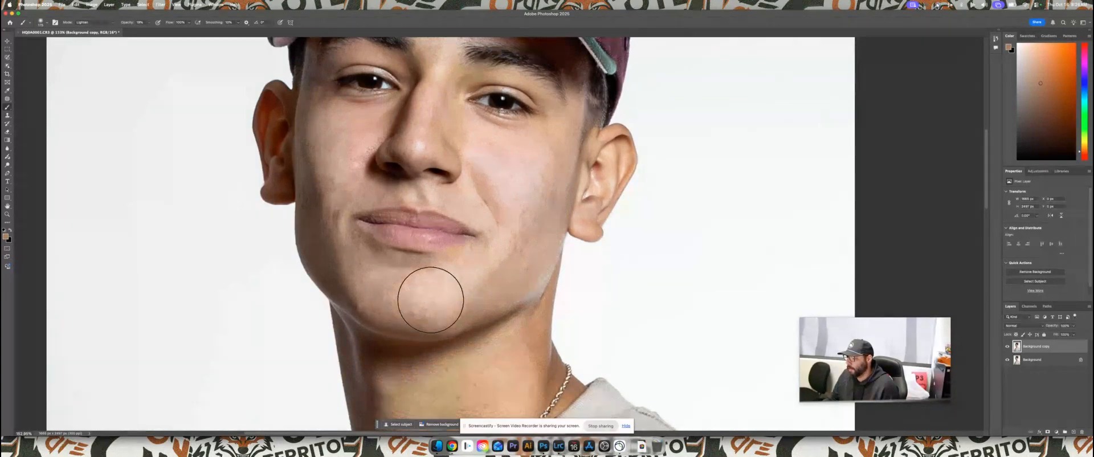
{"action": "left_click", "coordinate": [540, 165], "text": "alt"}
{"action": "mouse_move", "coordinate": [483, 180]}
{"action": "left_mouse_down"}
{"action": "mouse_move", "coordinate": [486, 171]}
{"action": "mouse_move", "coordinate": [503, 188]}
{"action": "mouse_move", "coordinate": [507, 246]}
{"action": "left_mouse_up"}
Even out the cheek on the photo's left side by painting with skin tones sampled below the eye.
{"action": "left_click", "coordinate": [353, 131], "text": "alt"}
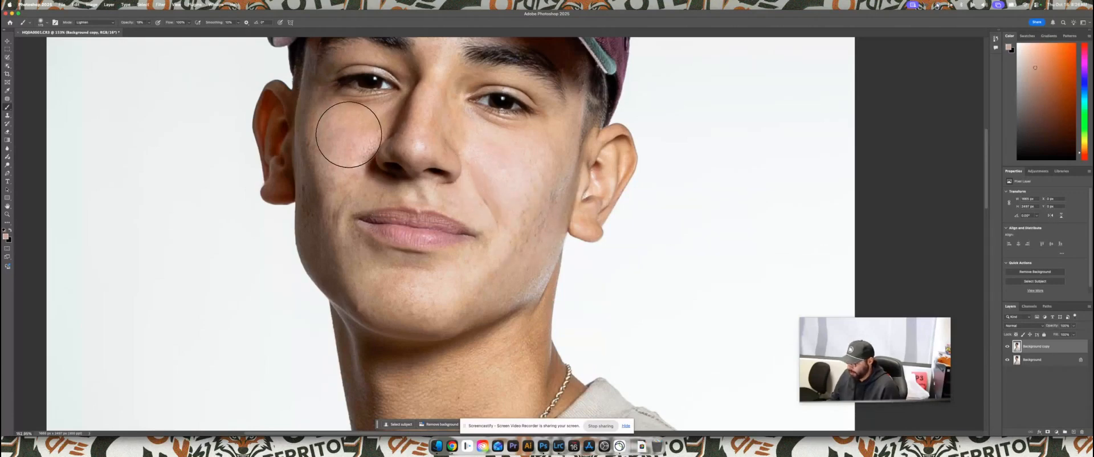
{"action": "left_click", "coordinate": [335, 129], "text": "alt"}
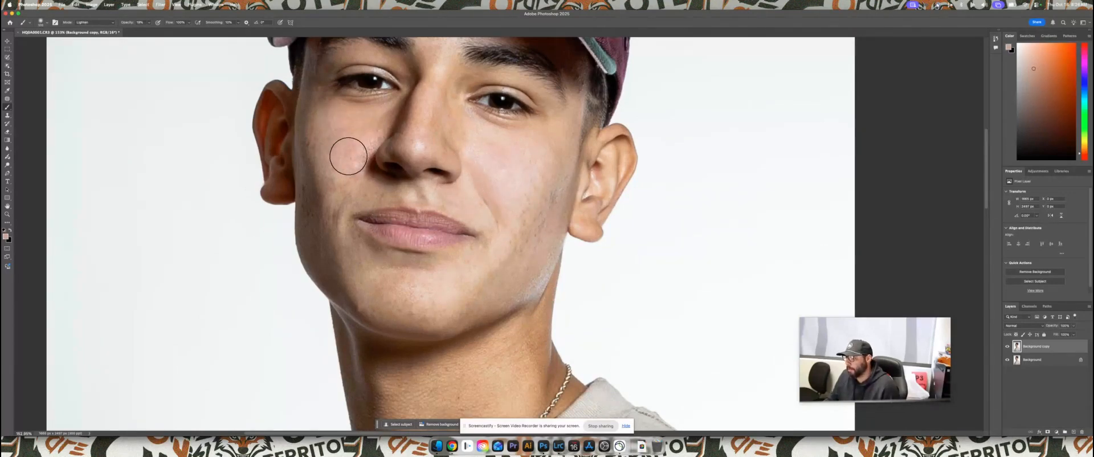
{"action": "left_click", "coordinate": [347, 125], "text": "alt"}
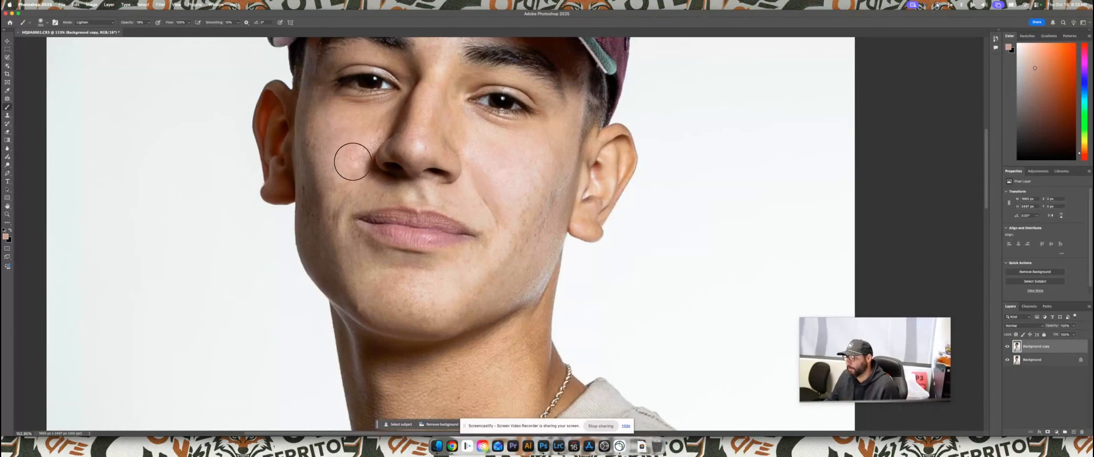
{"action": "mouse_move", "coordinate": [353, 161]}
{"action": "left_mouse_down"}
{"action": "mouse_move", "coordinate": [367, 123]}
{"action": "mouse_move", "coordinate": [332, 150]}
{"action": "mouse_move", "coordinate": [336, 120]}
{"action": "left_mouse_up"}
{"action": "left_click", "coordinate": [340, 143], "text": "alt"}
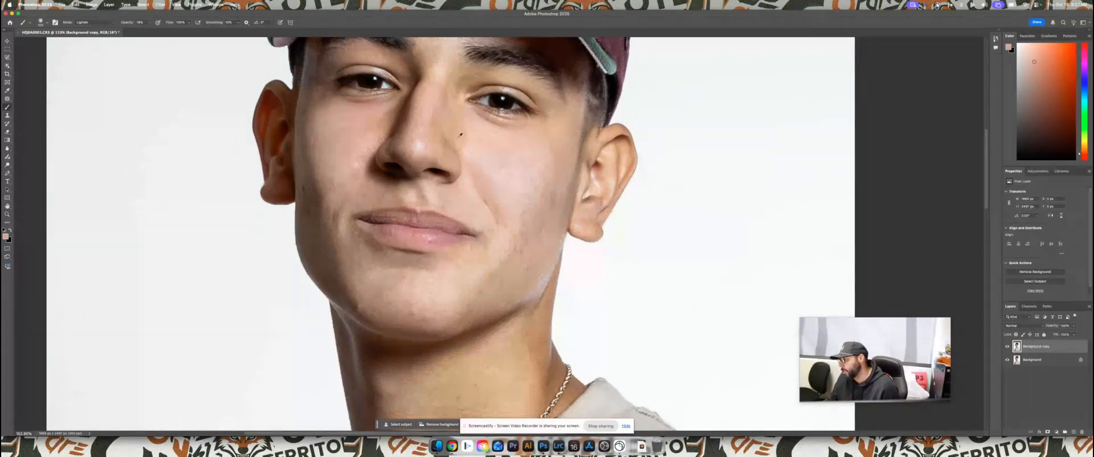
Reduce the brush size and blend sampled skin tones along the nose bridge and under the eye on the photo's right side.
{"action": "left_click", "coordinate": [493, 144], "text": "alt"}
{"action": "key", "text": "bracketleft"}
{"action": "key", "text": "bracketleft"}
{"action": "key", "text": "bracketleft"}
{"action": "key", "text": "bracketleft"}
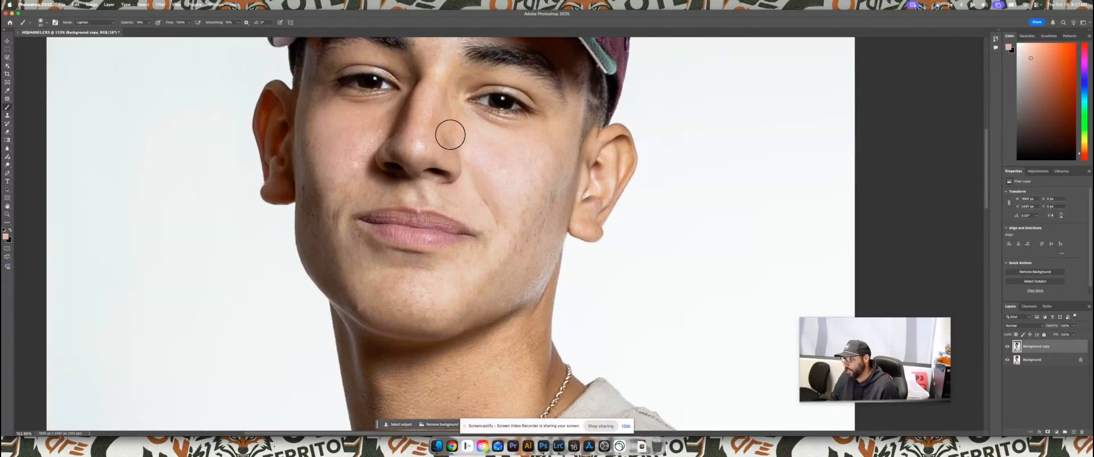
{"action": "left_click", "coordinate": [435, 108], "text": "alt"}
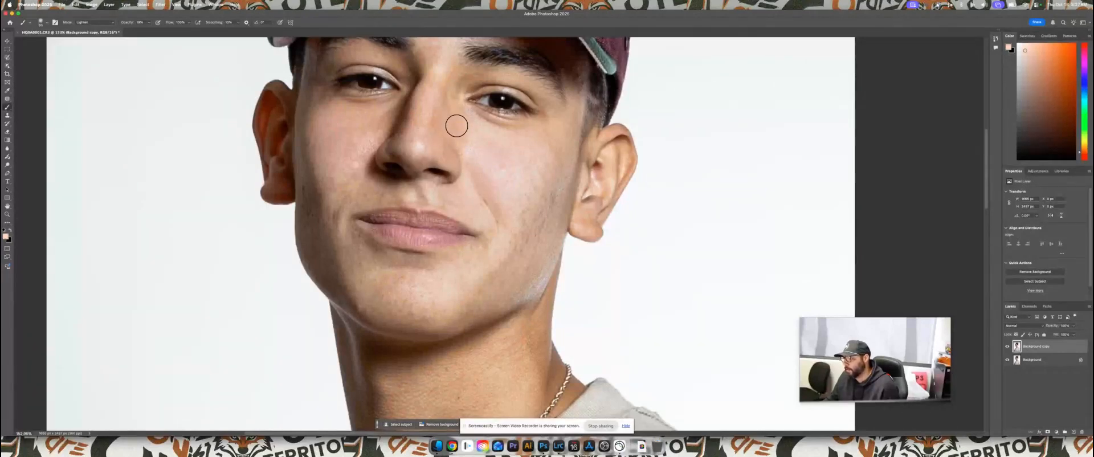
{"action": "left_click", "coordinate": [442, 115], "text": "alt"}
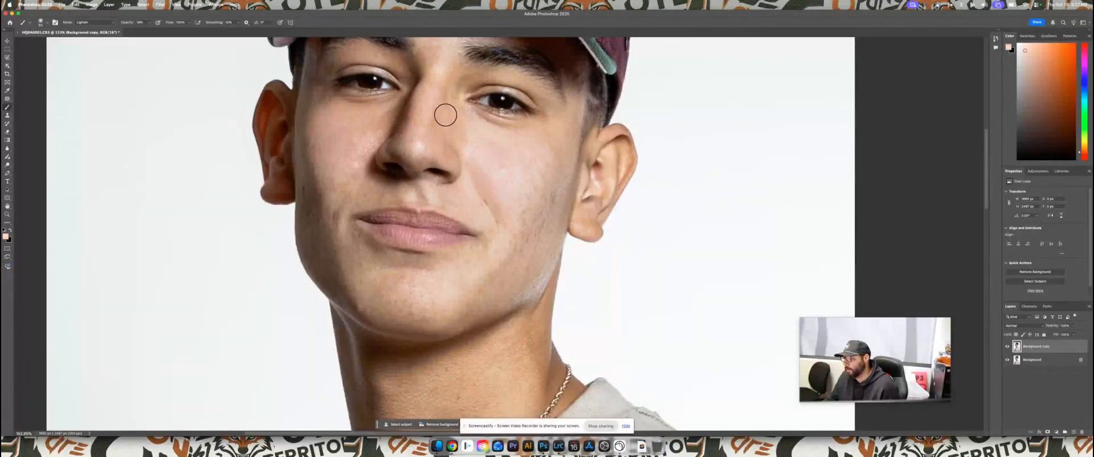
{"action": "left_click", "coordinate": [512, 176], "text": "alt"}
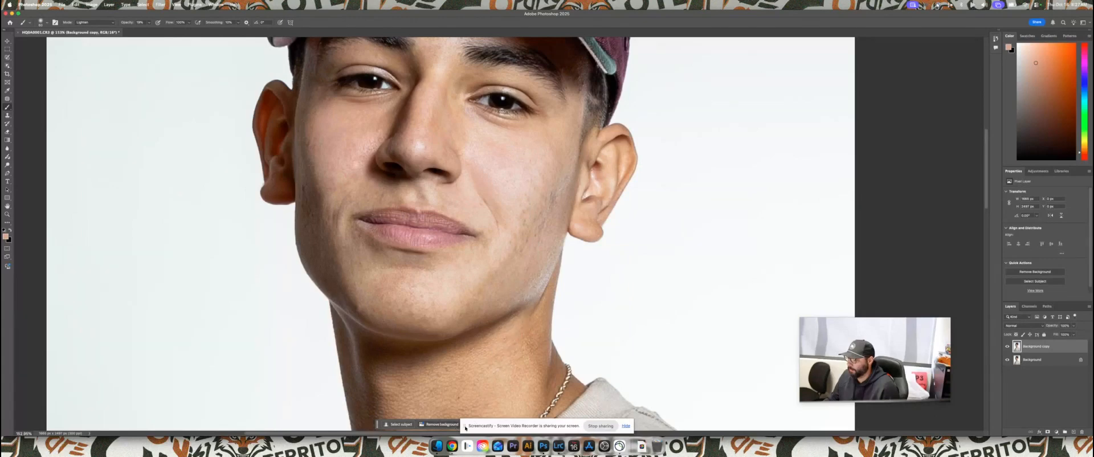
Soften the highlight and uneven tone on the nose tip with skin color sampled from the nose.
{"action": "left_click", "coordinate": [466, 427]}
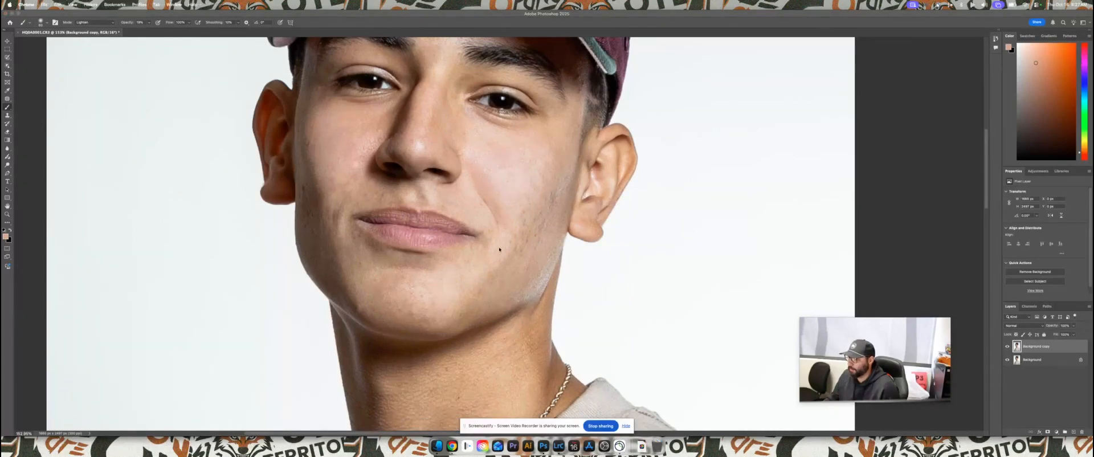
{"action": "left_click", "coordinate": [499, 191]}
{"action": "scroll", "coordinate": [499, 185], "scroll_direction": "up", "scroll_amount": 5}
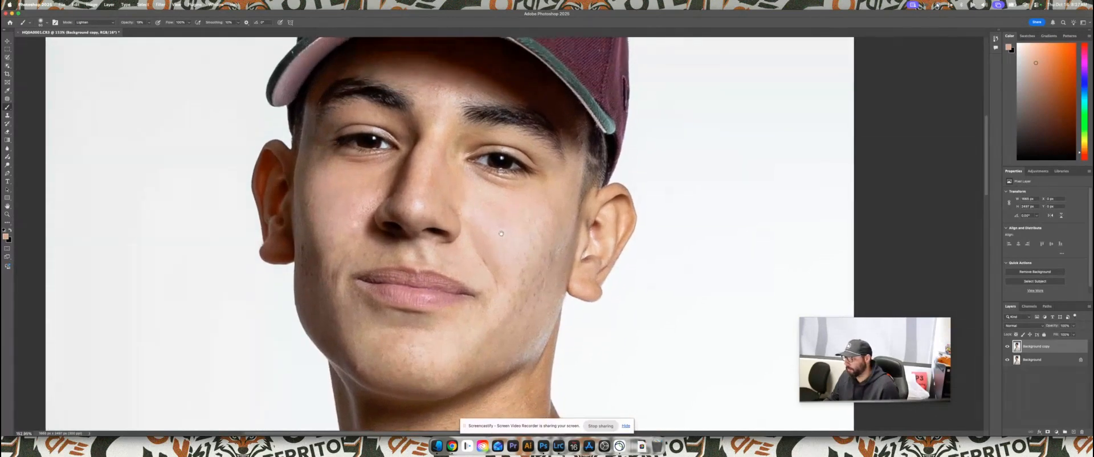
{"action": "left_click", "coordinate": [425, 208]}
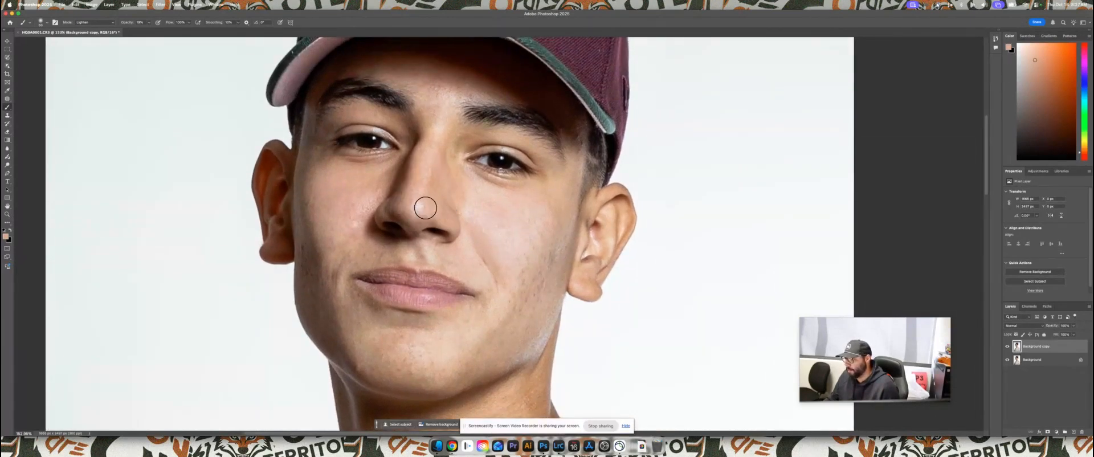
{"action": "left_click", "coordinate": [430, 193], "text": "alt"}
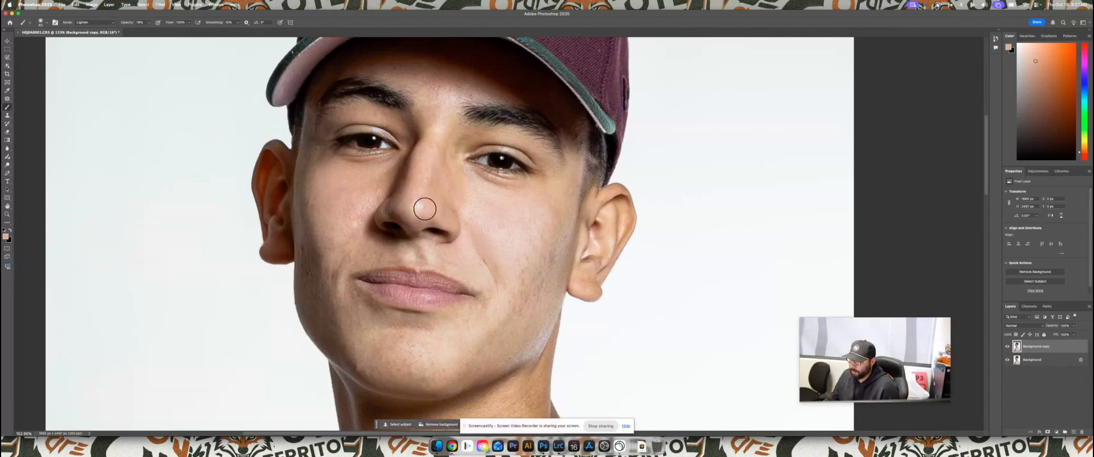
{"action": "left_click_drag", "start_coordinate": [424, 208], "coordinate": [425, 203]}
{"action": "left_click", "coordinate": [432, 203], "text": "alt"}
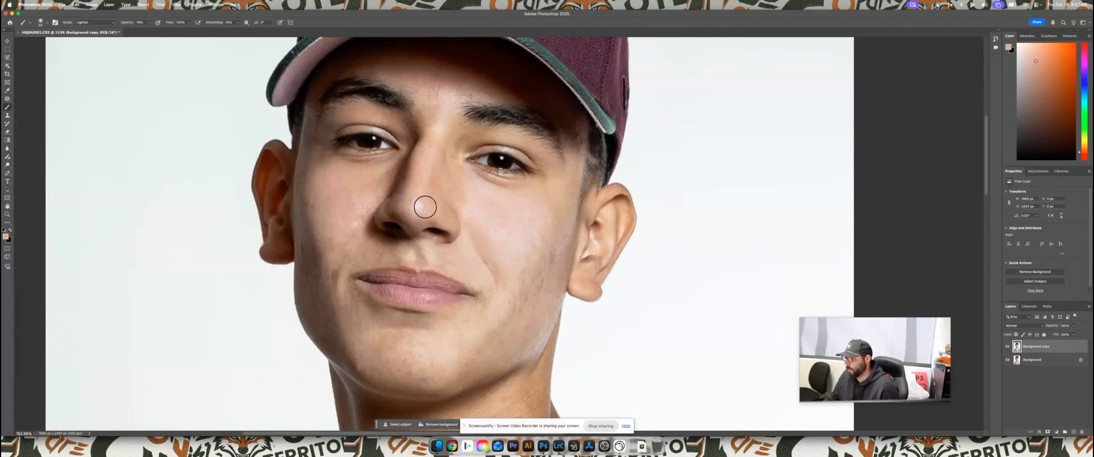
Blend the remaining uneven areas on the chin, jaw and cheeks with skin tones sampled from the face.
{"action": "scroll", "coordinate": [548, 251], "scroll_direction": "down", "scroll_amount": 5}
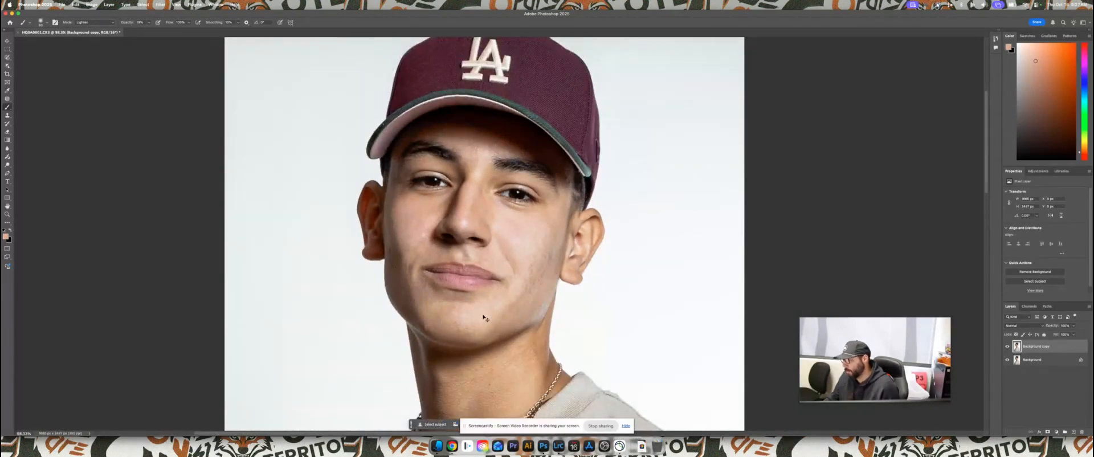
{"action": "left_click", "coordinate": [430, 325], "text": "alt"}
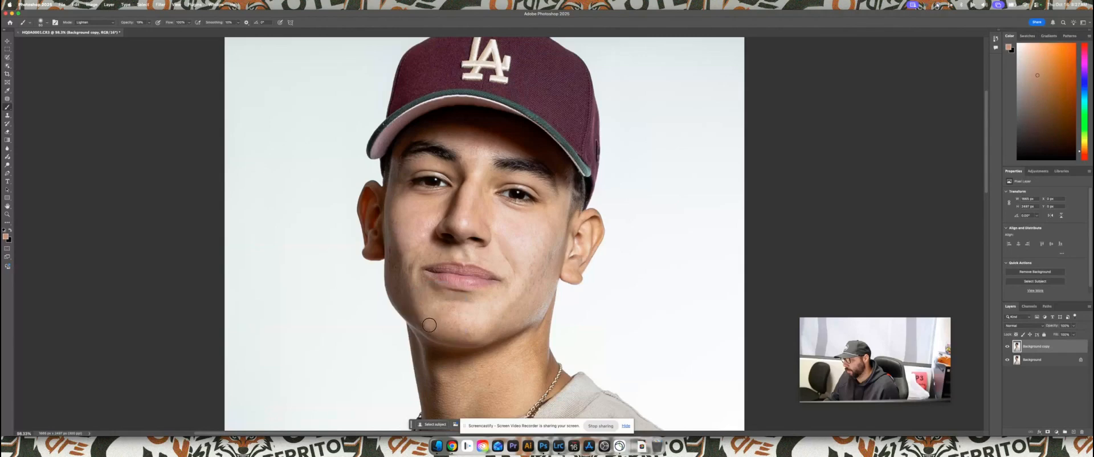
{"action": "left_click", "coordinate": [482, 311], "text": "alt"}
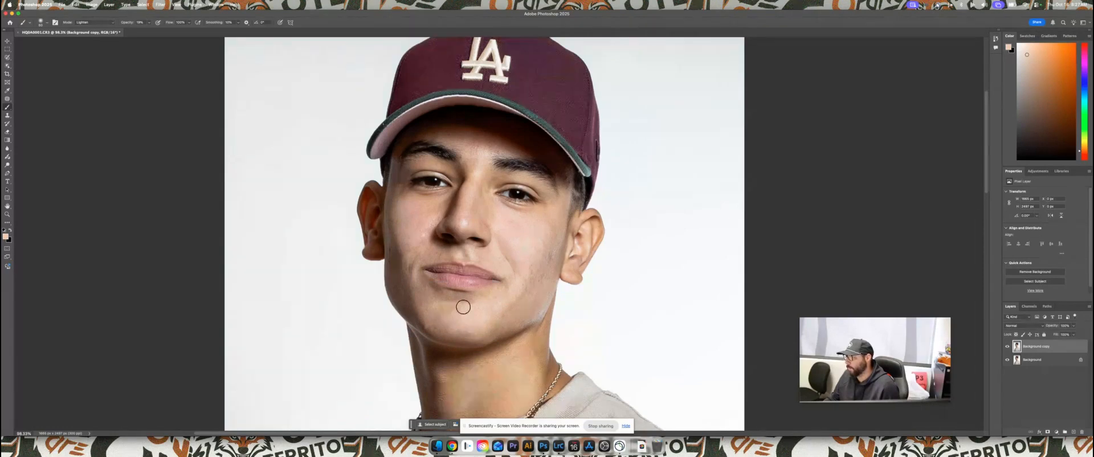
{"action": "left_click", "coordinate": [422, 214], "text": "alt"}
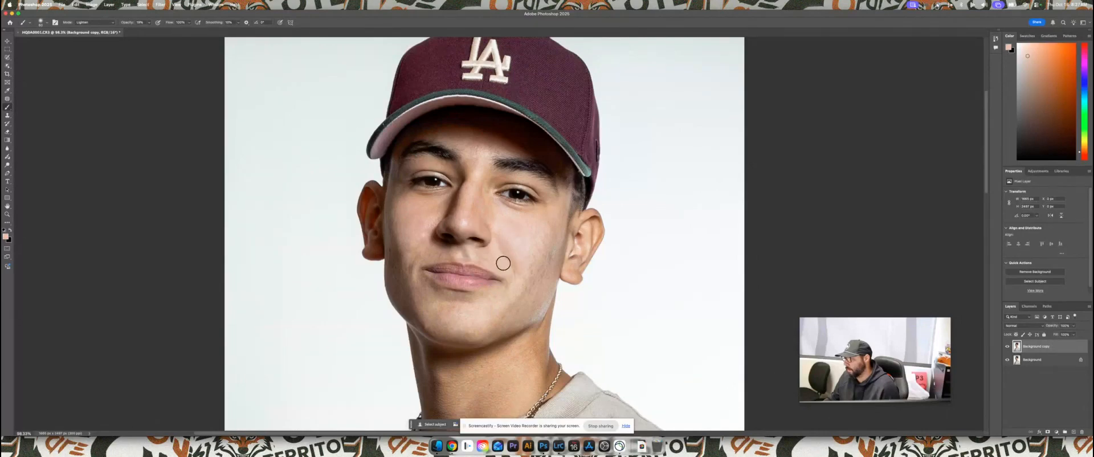
Compare the portrait with and without the Background copy layer, both close up and with the whole upper body in view.
{"action": "left_click", "coordinate": [1006, 347]}
{"action": "left_click", "coordinate": [1007, 346]}
{"action": "left_click", "coordinate": [1007, 346]}
{"action": "left_click", "coordinate": [1007, 346]}
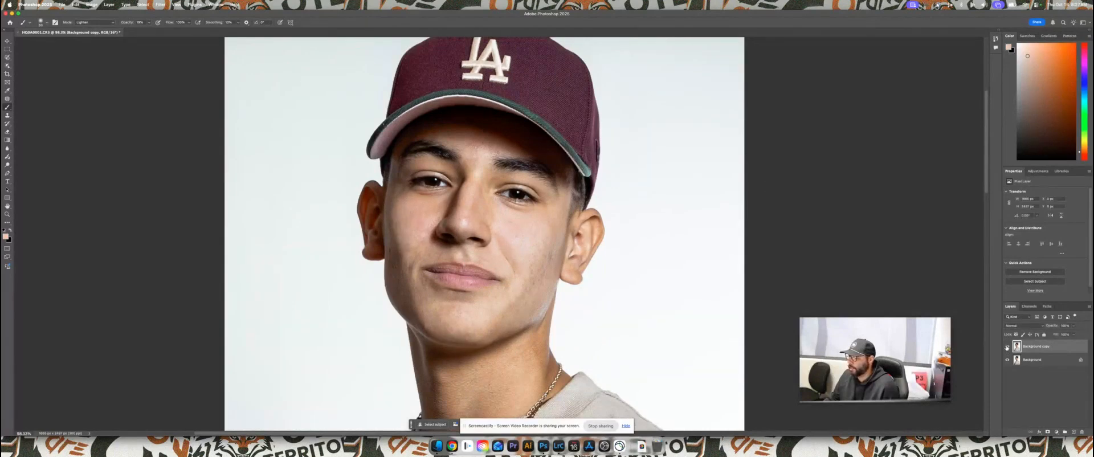
{"action": "left_click", "coordinate": [1007, 346]}
{"action": "left_click", "coordinate": [1006, 346]}
{"action": "left_click", "coordinate": [1007, 346]}
{"action": "left_click", "coordinate": [1006, 347]}
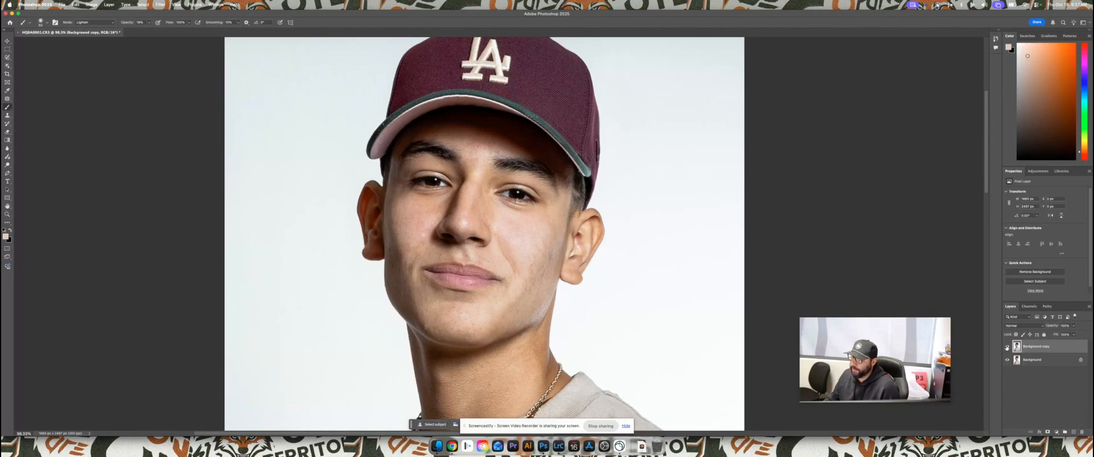
{"action": "left_click", "coordinate": [1007, 347]}
{"action": "left_click", "coordinate": [1007, 347]}
{"action": "scroll", "coordinate": [688, 342], "scroll_direction": "right", "scroll_amount": 1}
{"action": "scroll", "coordinate": [688, 342], "scroll_direction": "down", "scroll_amount": 5}
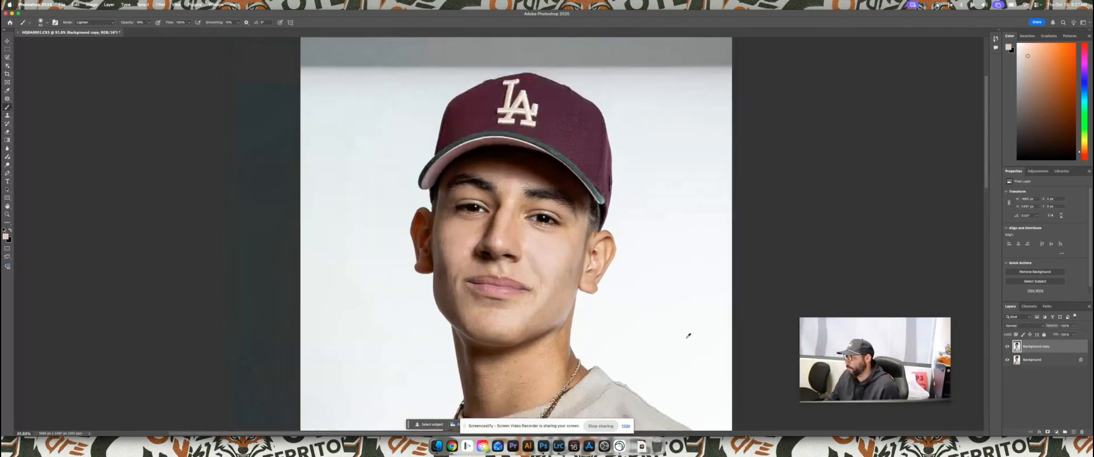
{"action": "scroll", "coordinate": [688, 330], "scroll_direction": "down", "scroll_amount": 2}
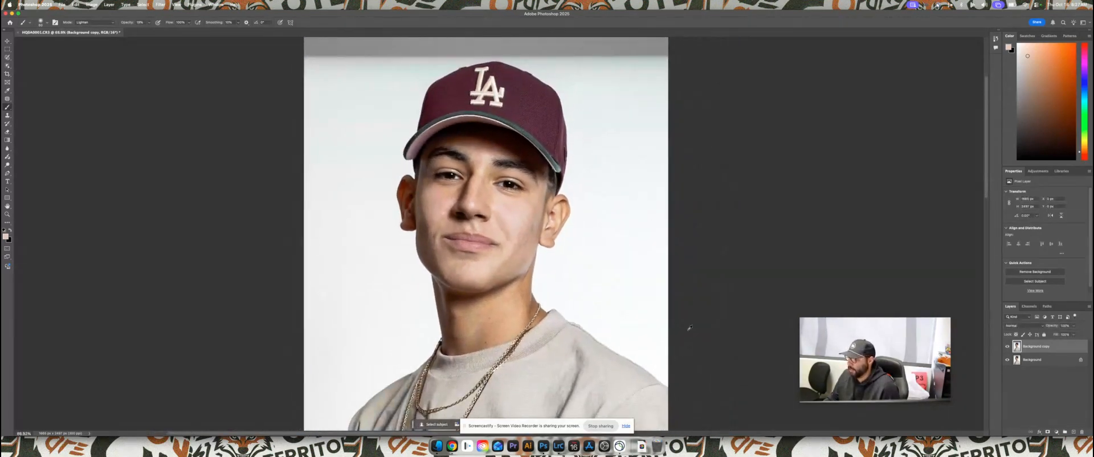
{"action": "left_click", "coordinate": [1006, 347]}
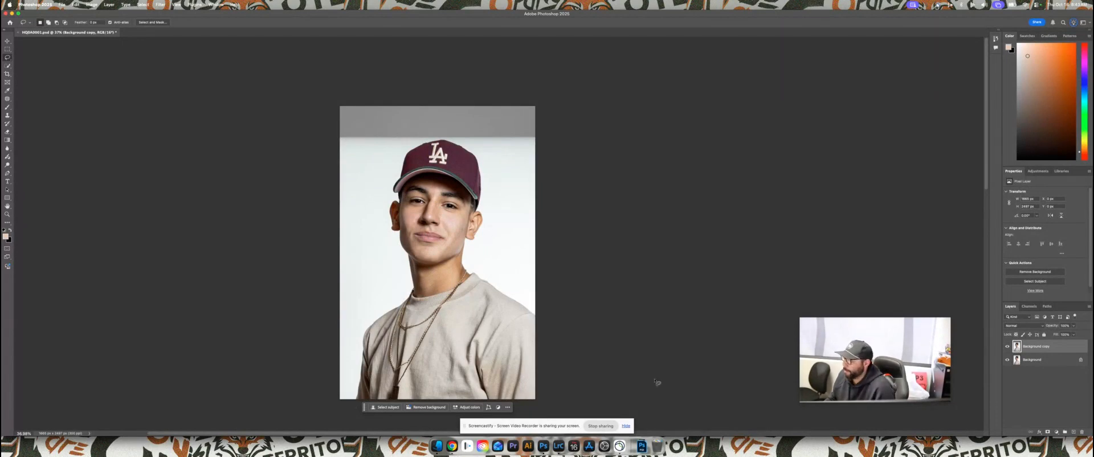
Select the man with Select Subject using Cloud (Detailed results) and copy him from the Background copy onto a new layer.
{"action": "left_click", "coordinate": [8, 42]}
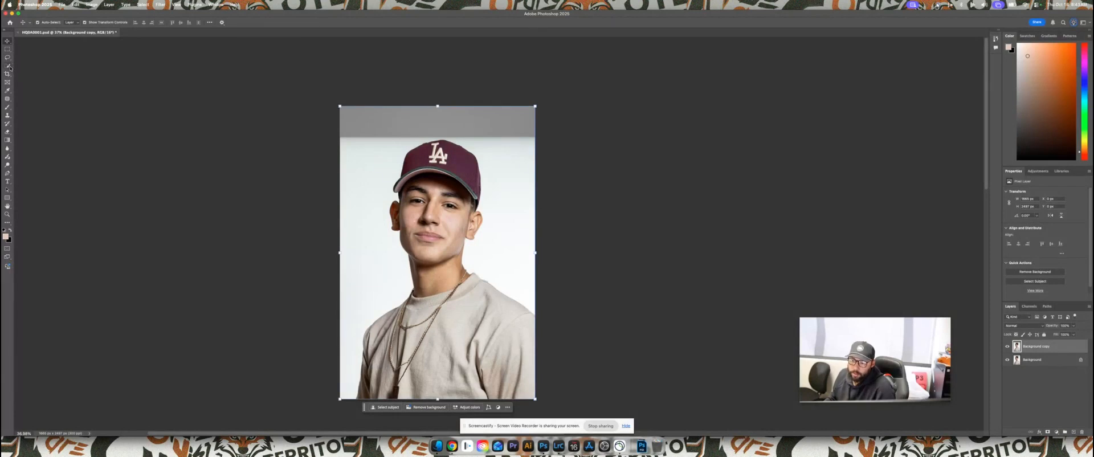
{"action": "left_click", "coordinate": [8, 66]}
{"action": "left_click", "coordinate": [8, 67]}
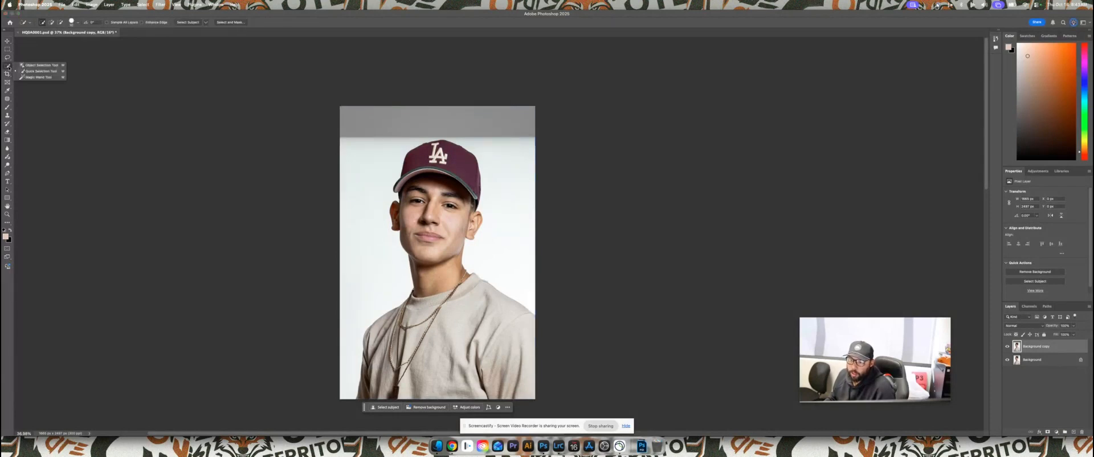
{"action": "left_click", "coordinate": [35, 71]}
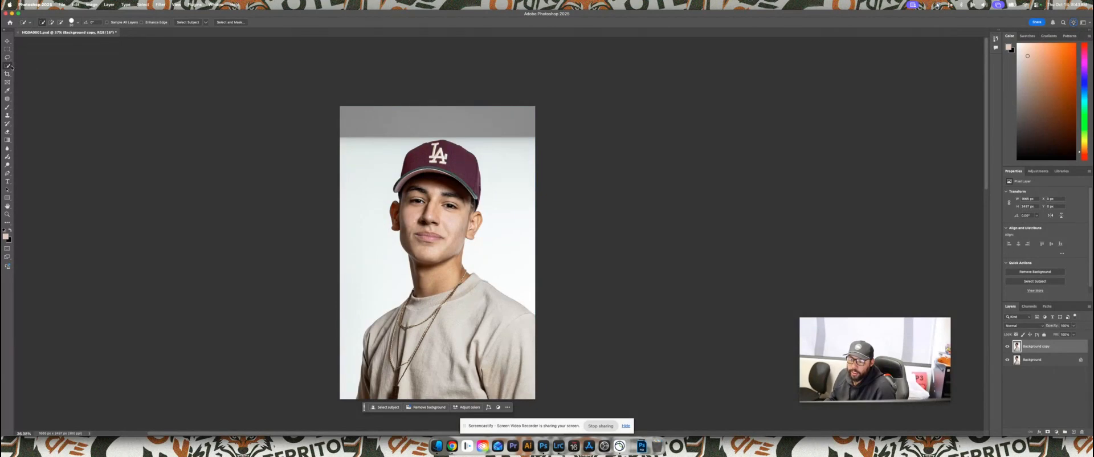
{"action": "left_click", "coordinate": [206, 23]}
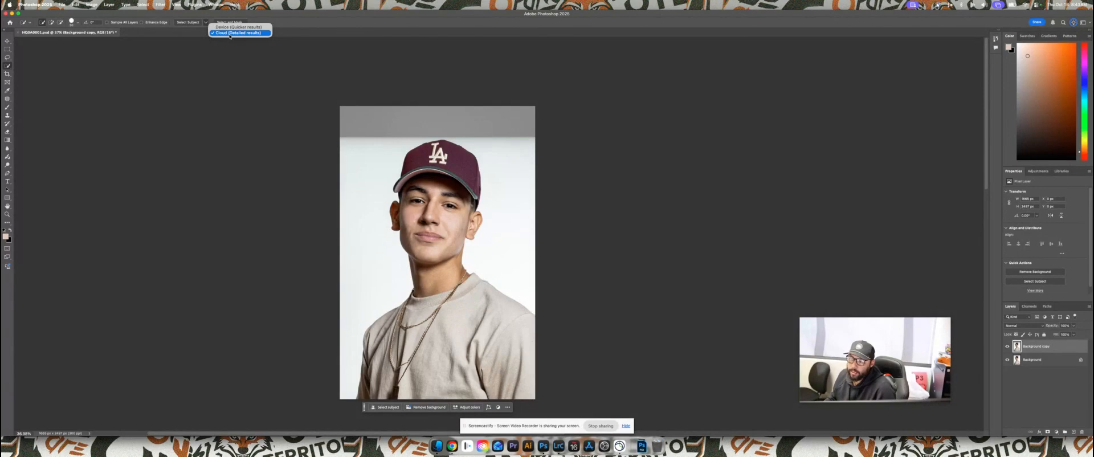
{"action": "left_click", "coordinate": [230, 33]}
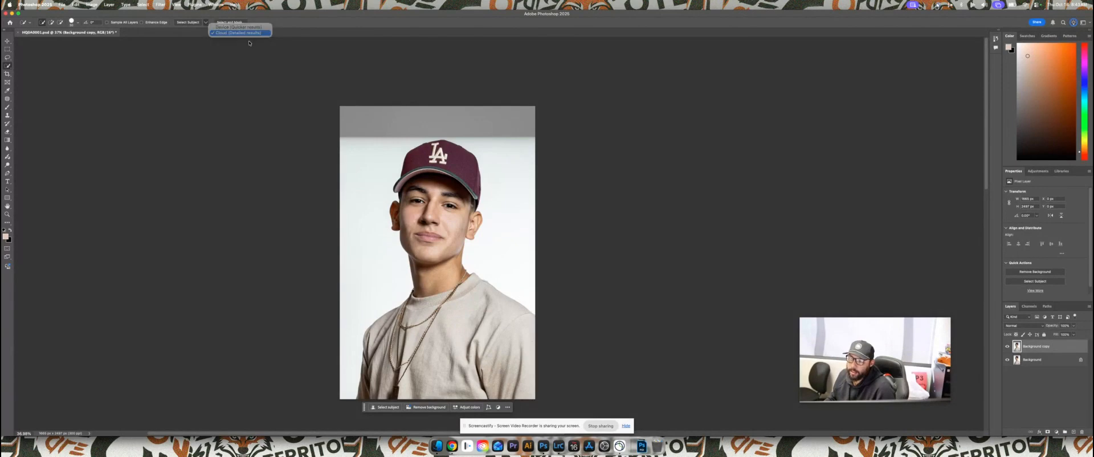
{"action": "left_click", "coordinate": [190, 24]}
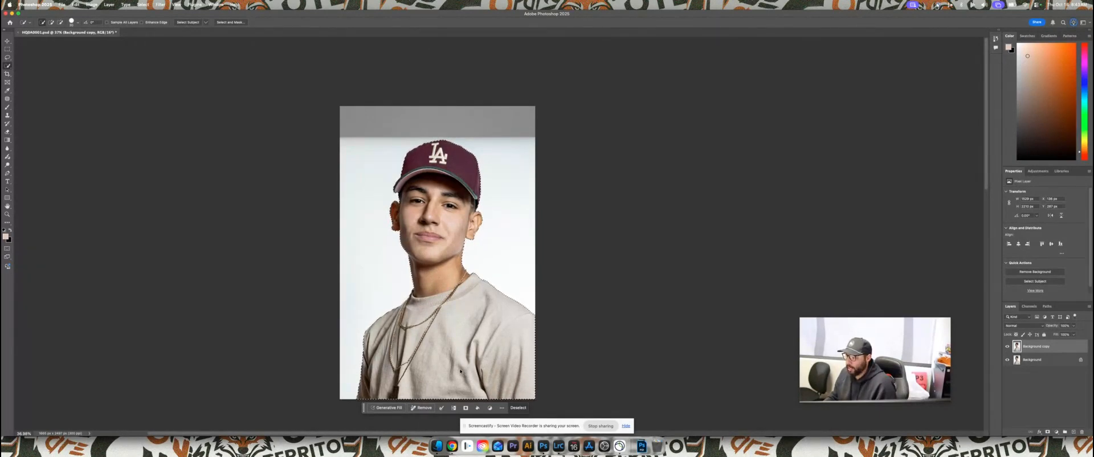
{"action": "key", "text": "super+j"}
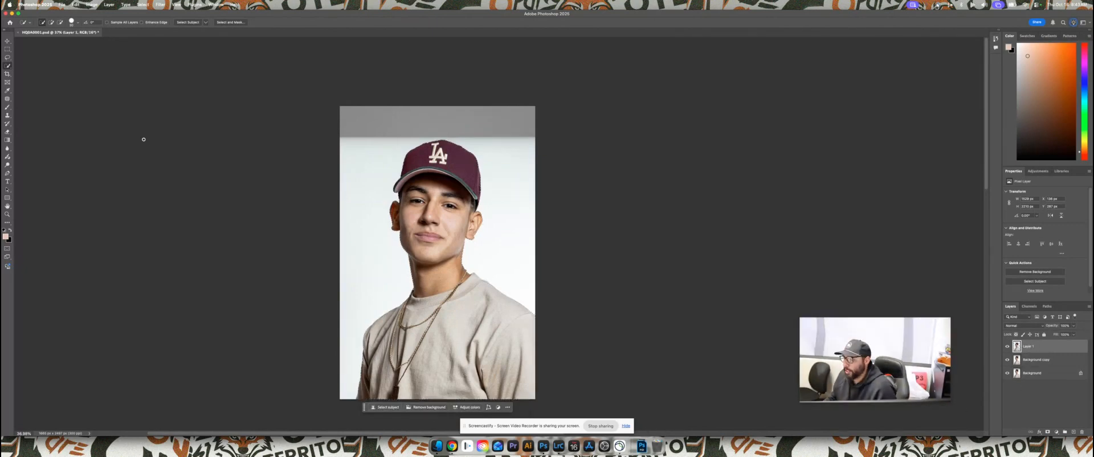
Shift the cut-out subject layer sideways to test its separation from the backdrop, and undo the move.
{"action": "key", "text": "v"}
{"action": "left_click_drag", "start_coordinate": [448, 263], "coordinate": [417, 262]}
{"action": "key", "text": "super+z"}
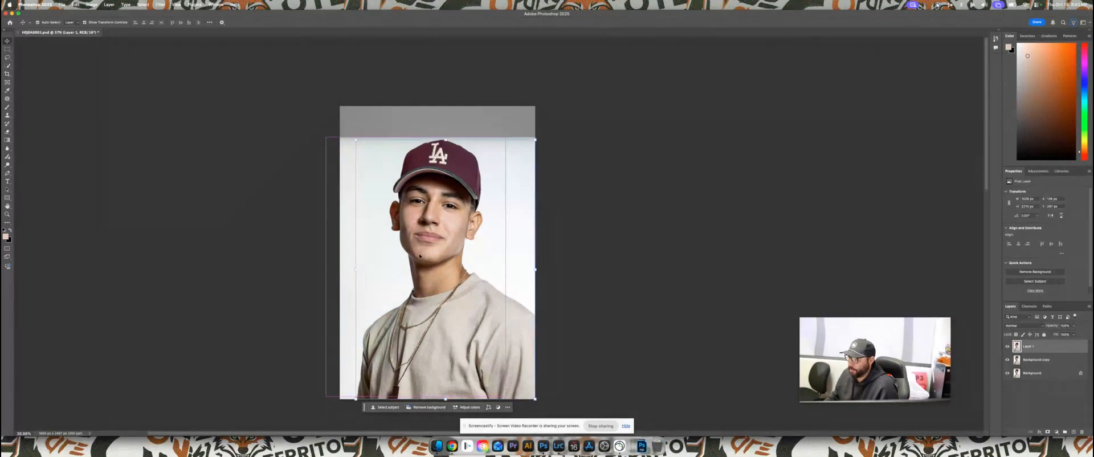
Add a Brightness/Contrast adjustment directly above the Background copy and raise its brightness to whiten the backdrop behind the subject.
{"action": "left_click", "coordinate": [1035, 360]}
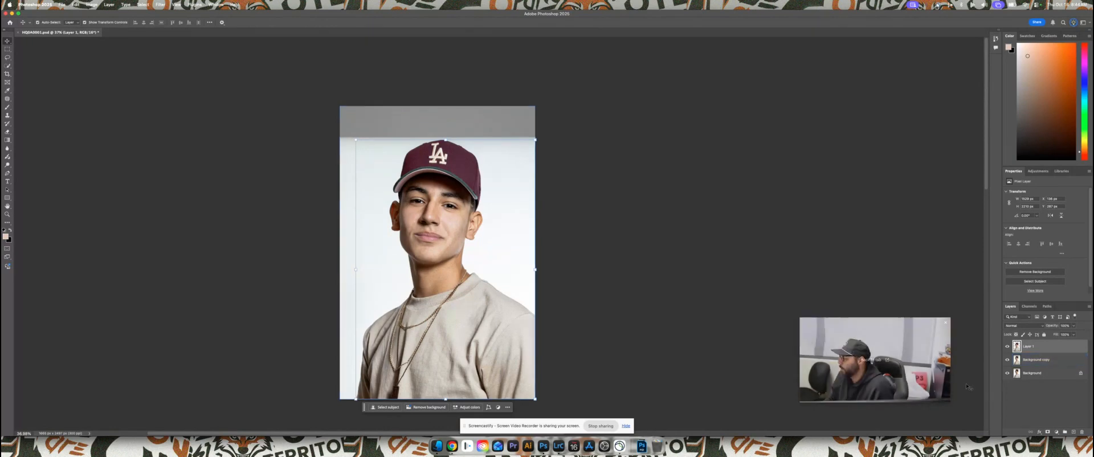
{"action": "left_click", "coordinate": [1022, 360]}
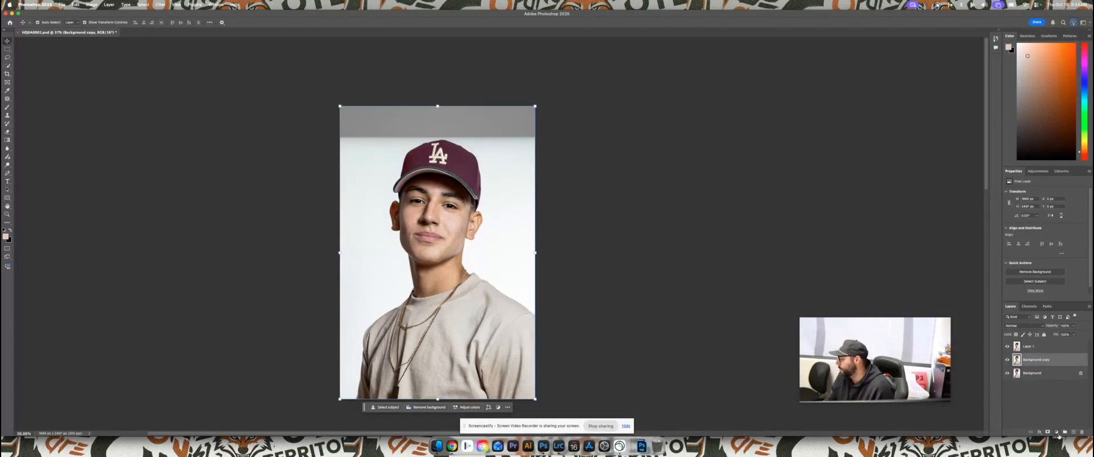
{"action": "left_click", "coordinate": [1056, 431]}
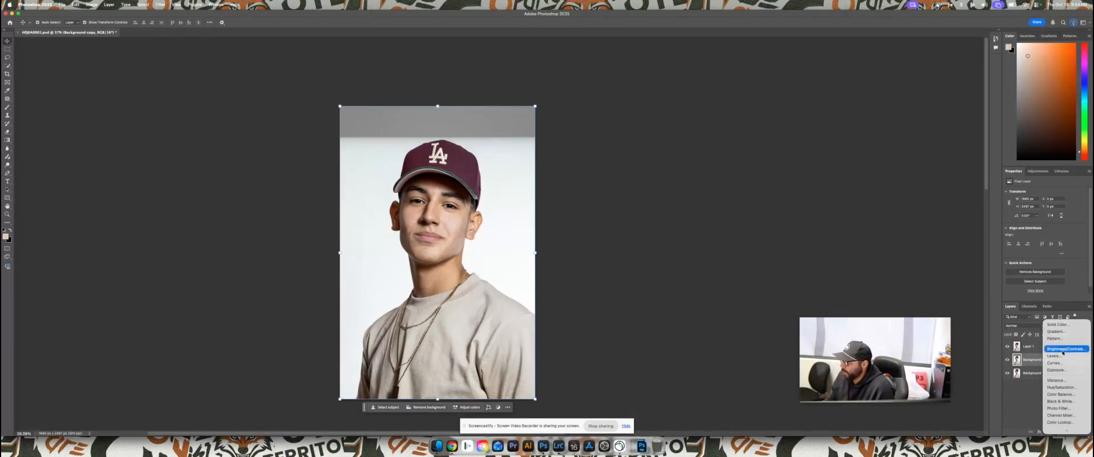
{"action": "left_click", "coordinate": [1062, 349]}
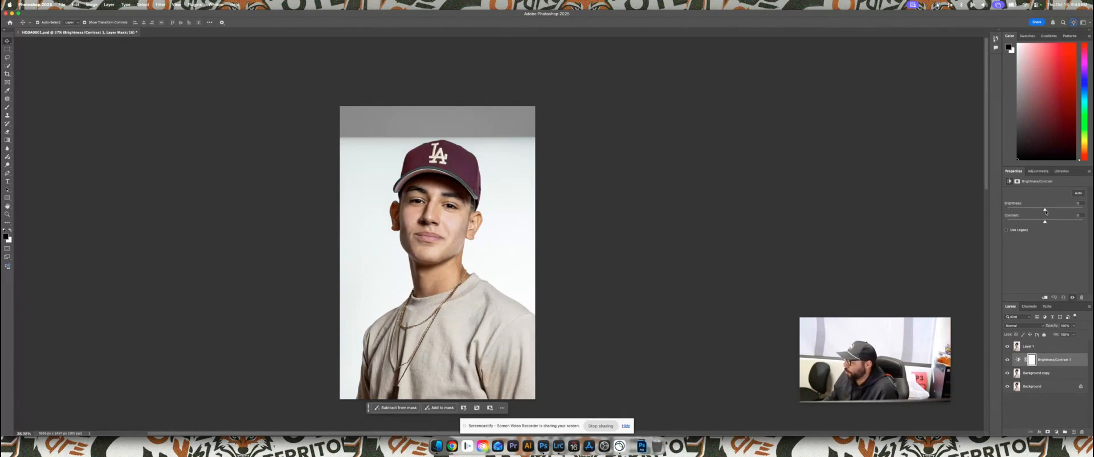
{"action": "left_click_drag", "start_coordinate": [1045, 211], "coordinate": [1065, 212]}
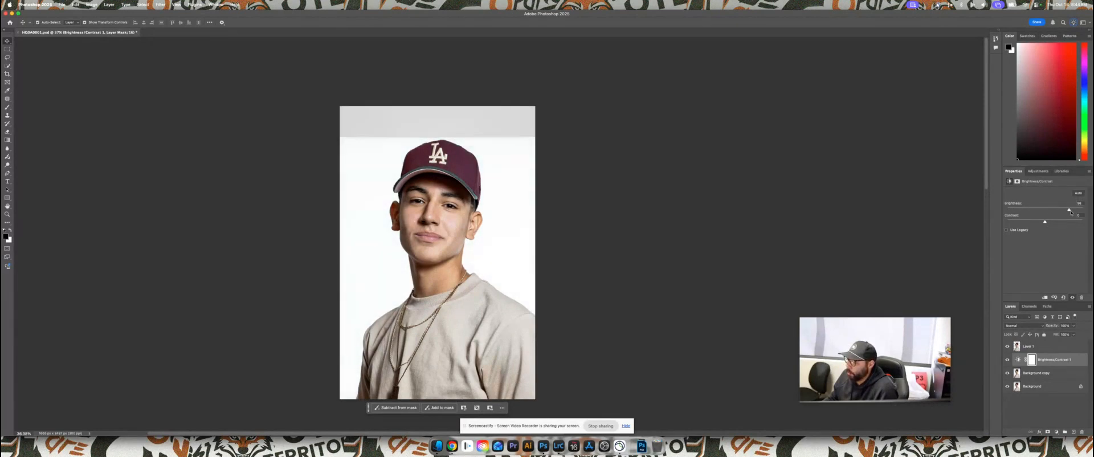
{"action": "mouse_move", "coordinate": [1065, 210]}
{"action": "left_mouse_down"}
{"action": "mouse_move", "coordinate": [1048, 211]}
{"action": "mouse_move", "coordinate": [1061, 210]}
{"action": "left_mouse_up"}
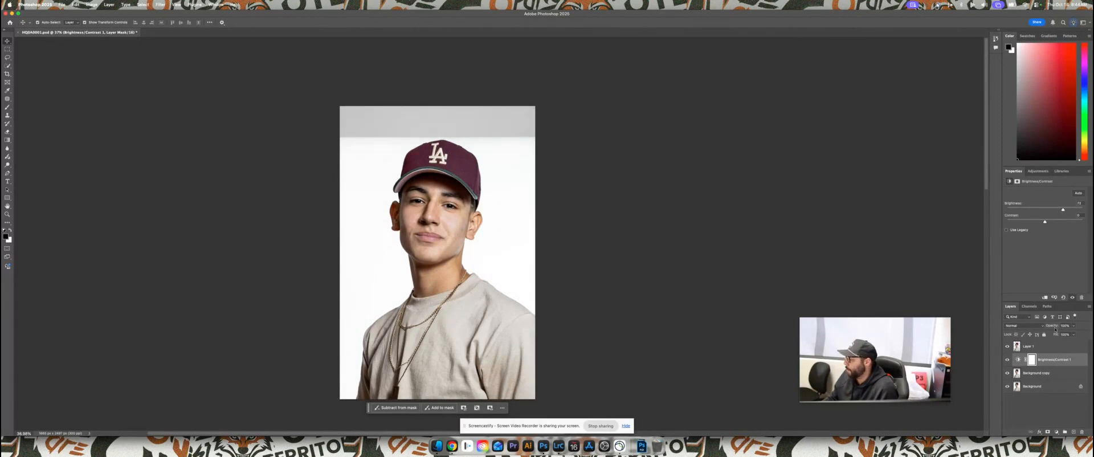
Lasso the gray strip above the cap on the Background copy layer and replace it using Generative Fill without a prompt.
{"action": "left_click", "coordinate": [1028, 347]}
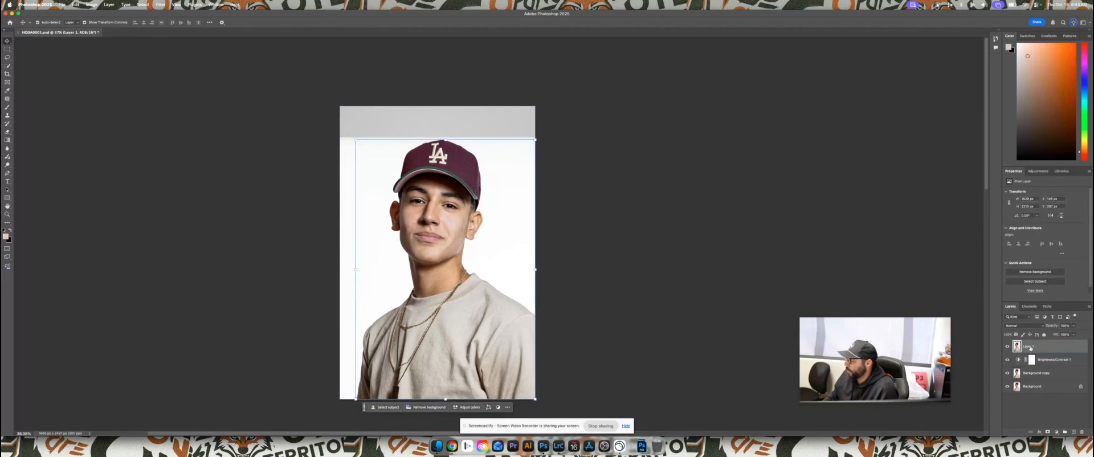
{"action": "left_click_drag", "start_coordinate": [1031, 349], "coordinate": [1036, 379]}
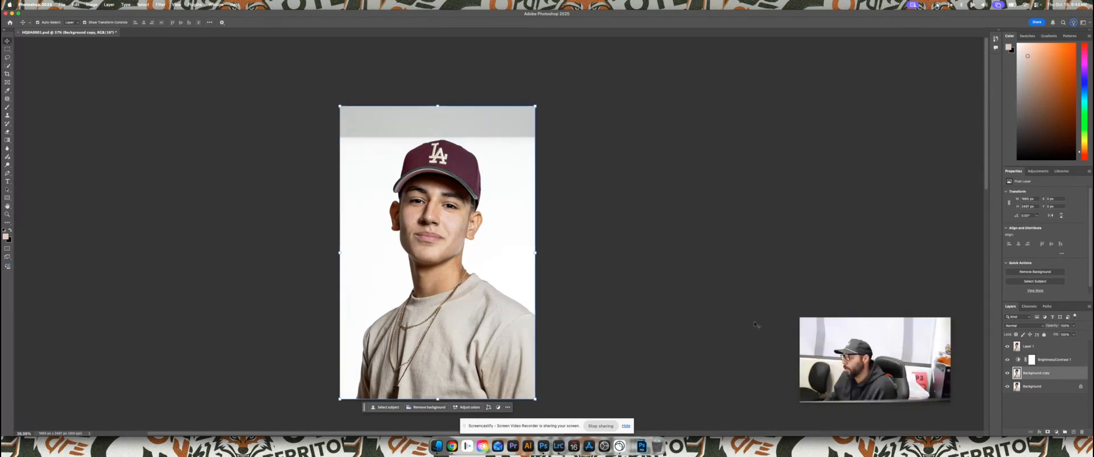
{"action": "left_click", "coordinate": [7, 58]}
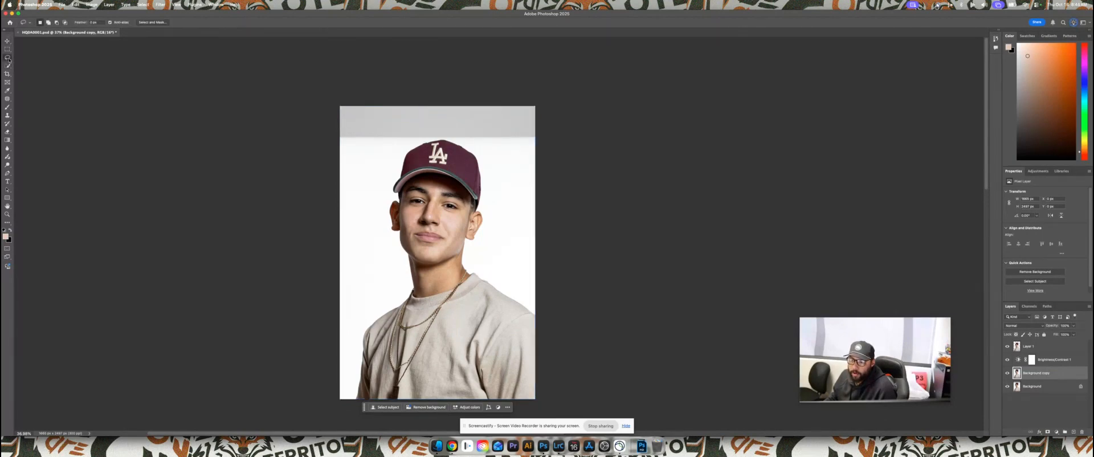
{"action": "right_click", "coordinate": [8, 57]}
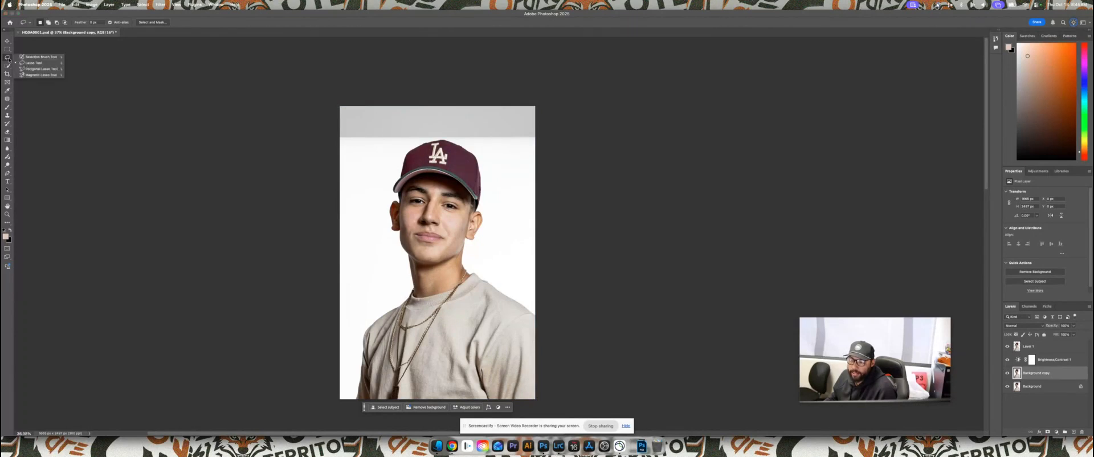
{"action": "left_click", "coordinate": [40, 64]}
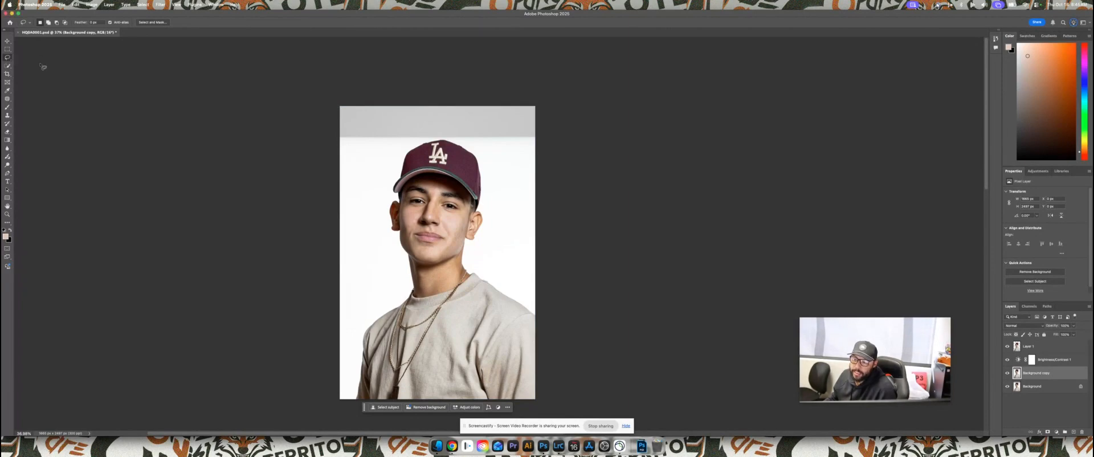
{"action": "mouse_move", "coordinate": [335, 148]}
{"action": "left_mouse_down"}
{"action": "mouse_move", "coordinate": [439, 140]}
{"action": "mouse_move", "coordinate": [542, 155]}
{"action": "mouse_move", "coordinate": [549, 116]}
{"action": "mouse_move", "coordinate": [525, 97]}
{"action": "mouse_move", "coordinate": [343, 90]}
{"action": "mouse_move", "coordinate": [333, 150]}
{"action": "left_mouse_up"}
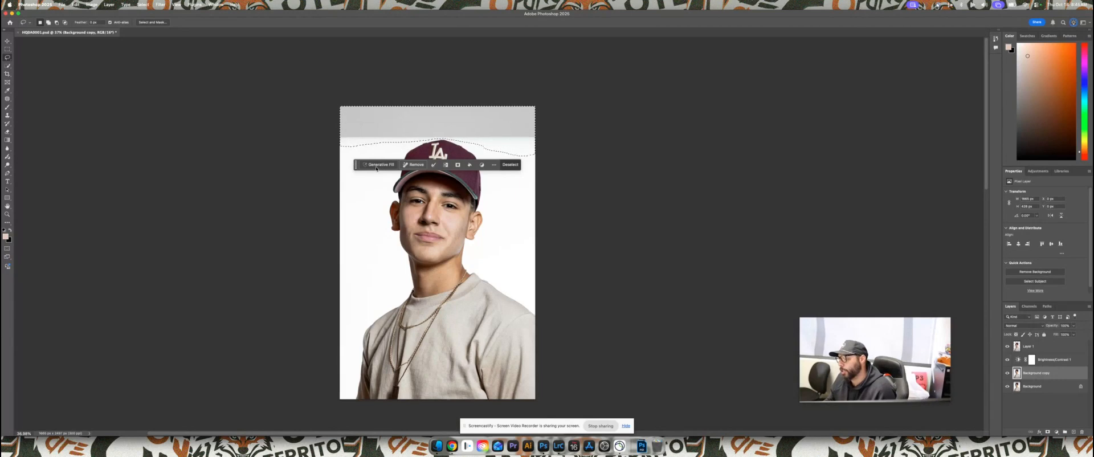
{"action": "left_click", "coordinate": [376, 168]}
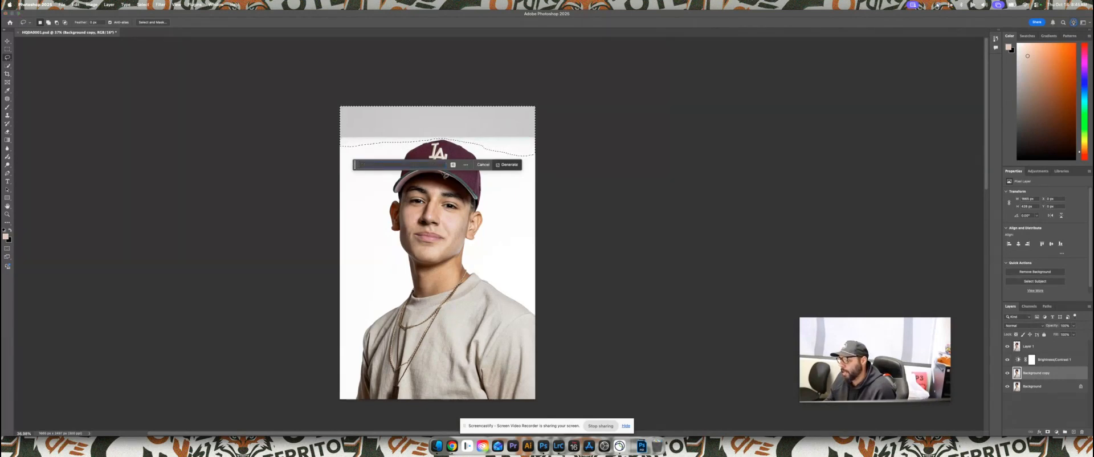
{"action": "left_click", "coordinate": [502, 168]}
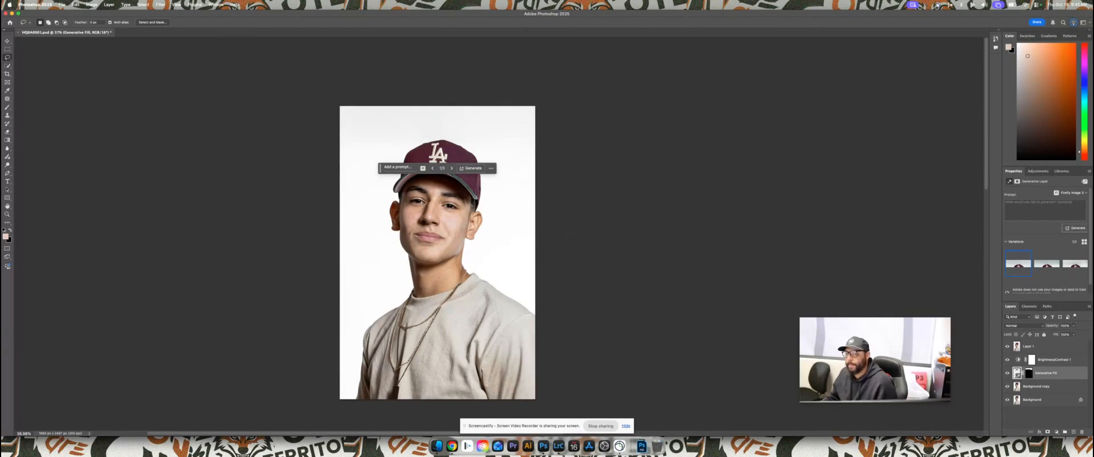
Merge the Generative Fill layer with the Background copy layer.
{"action": "key", "text": "v"}
{"action": "mouse_move", "coordinate": [395, 122]}
{"action": "left_mouse_down"}
{"action": "mouse_move", "coordinate": [374, 152]}
{"action": "mouse_move", "coordinate": [395, 123]}
{"action": "left_mouse_up"}
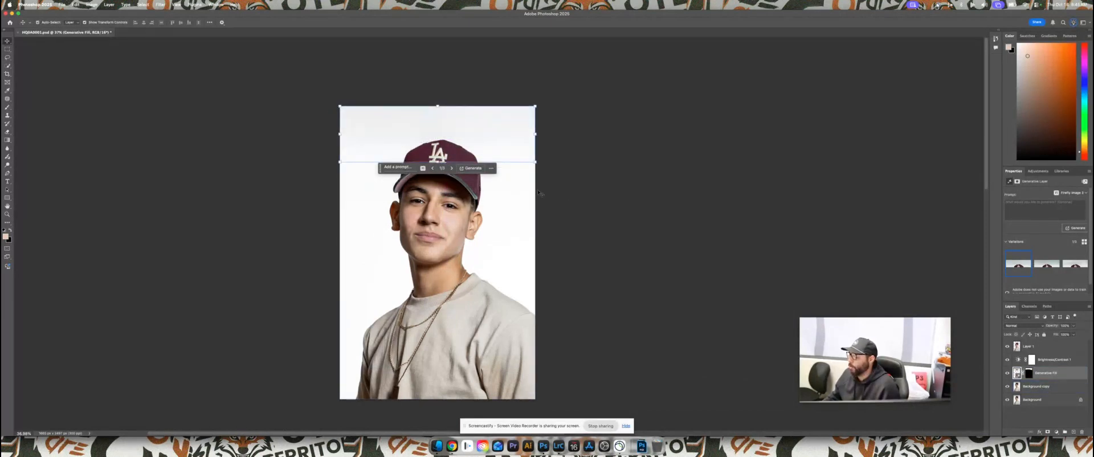
{"action": "left_click", "coordinate": [1048, 387]}
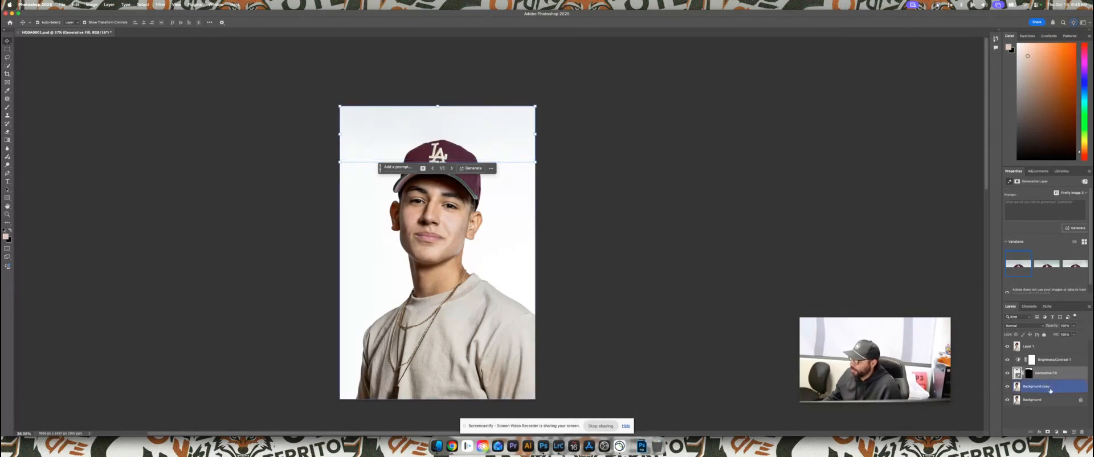
{"action": "right_click", "coordinate": [1050, 390]}
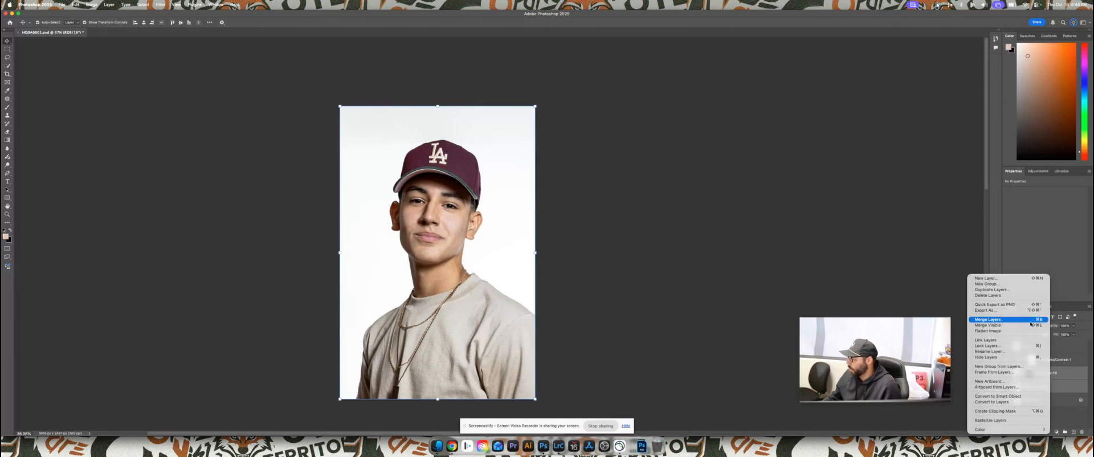
{"action": "left_click", "coordinate": [1069, 389]}
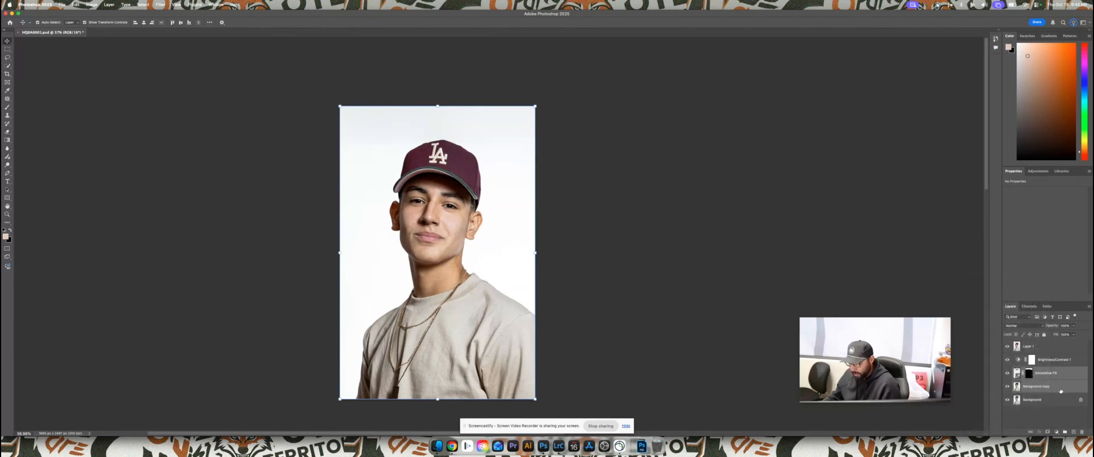
{"action": "key", "text": "super+e"}
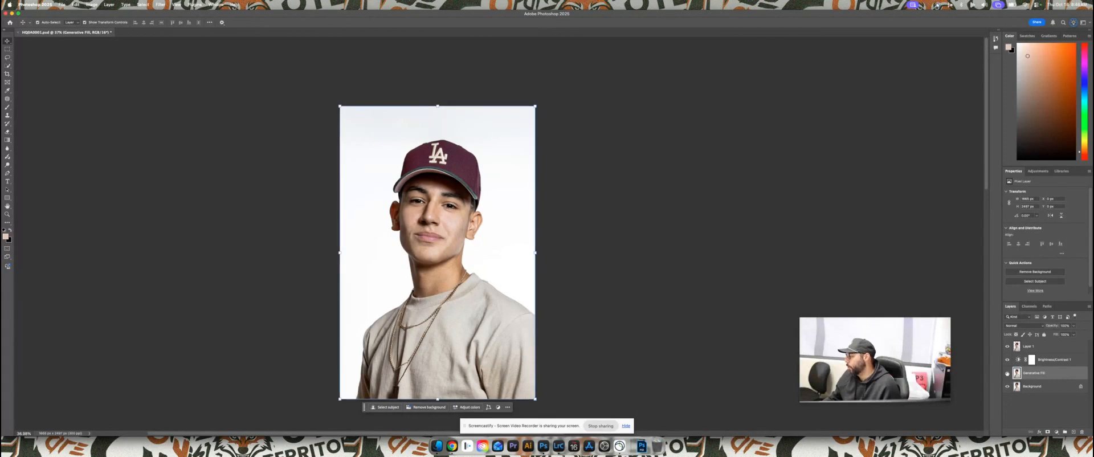
Compare the portrait with and without Layer 1 and the merged Generative Fill layer.
{"action": "left_click", "coordinate": [1007, 347]}
{"action": "left_click", "coordinate": [1007, 347]}
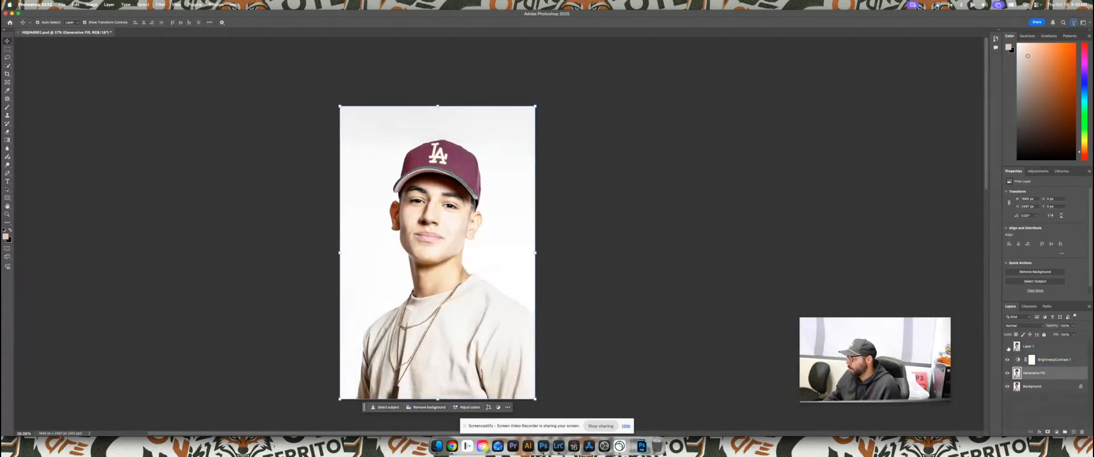
{"action": "left_click", "coordinate": [1007, 346]}
{"action": "left_click", "coordinate": [1008, 346]}
{"action": "left_click", "coordinate": [1007, 347]}
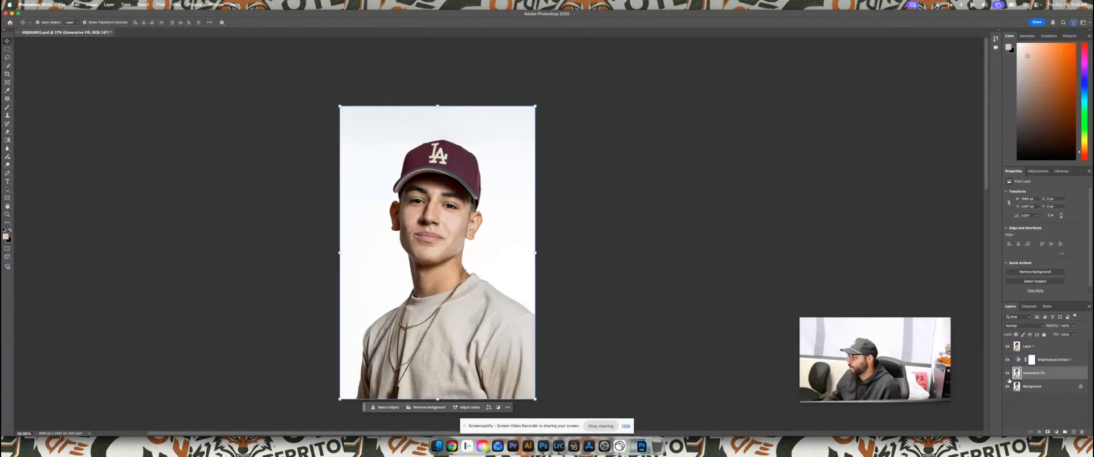
{"action": "left_click", "coordinate": [1008, 374]}
{"action": "left_click", "coordinate": [1008, 373]}
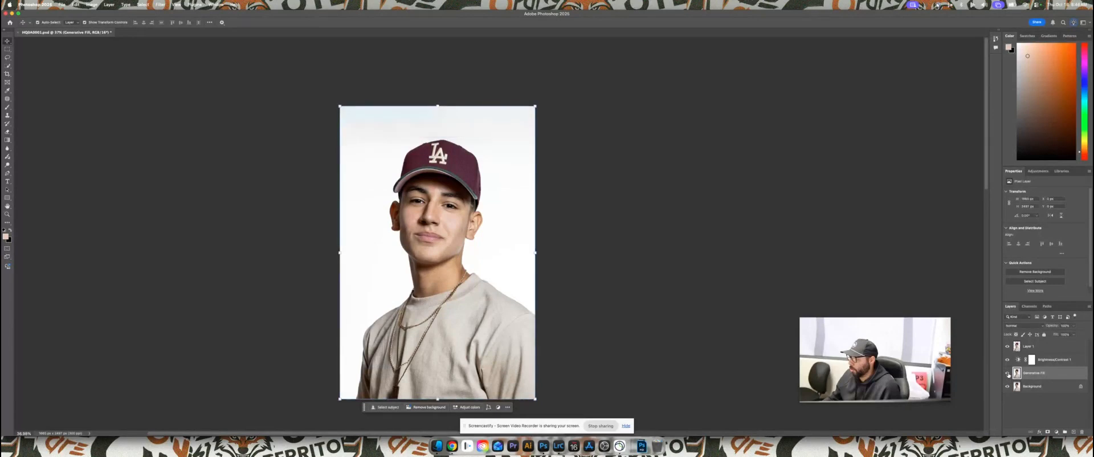
Merge Layer 1, the Brightness/Contrast adjustment and the Generative Fill layer into one layer above the Background.
{"action": "left_click", "coordinate": [1034, 347]}
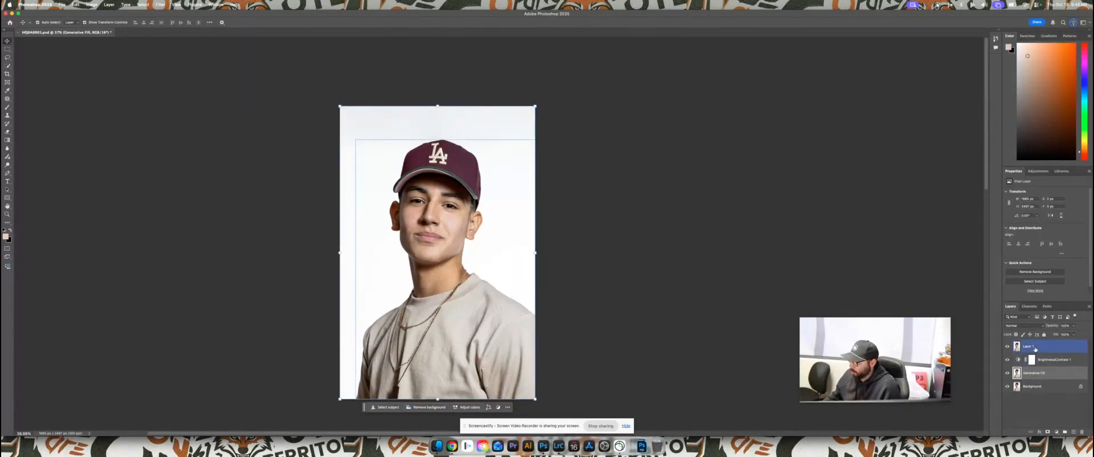
{"action": "left_click", "coordinate": [1034, 359], "text": "shift"}
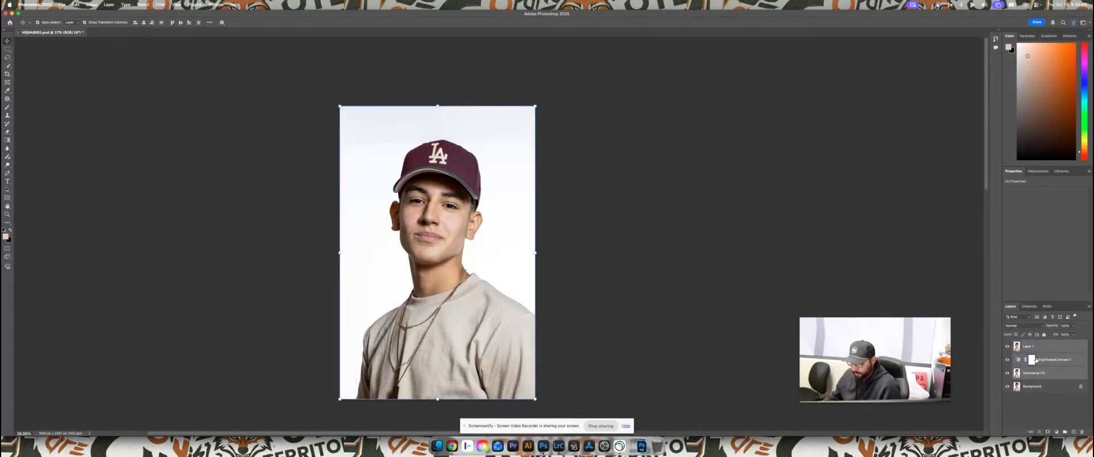
{"action": "key", "text": "super+e"}
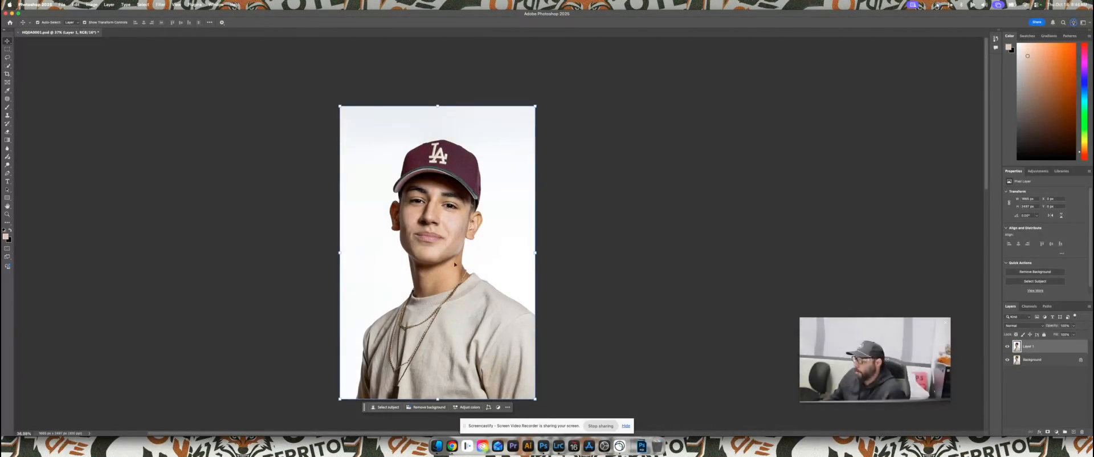
Compare the merged edit with the original Background by hiding and showing Layer 1, leaving it visible.
{"action": "left_click", "coordinate": [1005, 348]}
{"action": "left_click", "coordinate": [1006, 347]}
{"action": "left_click", "coordinate": [1007, 347]}
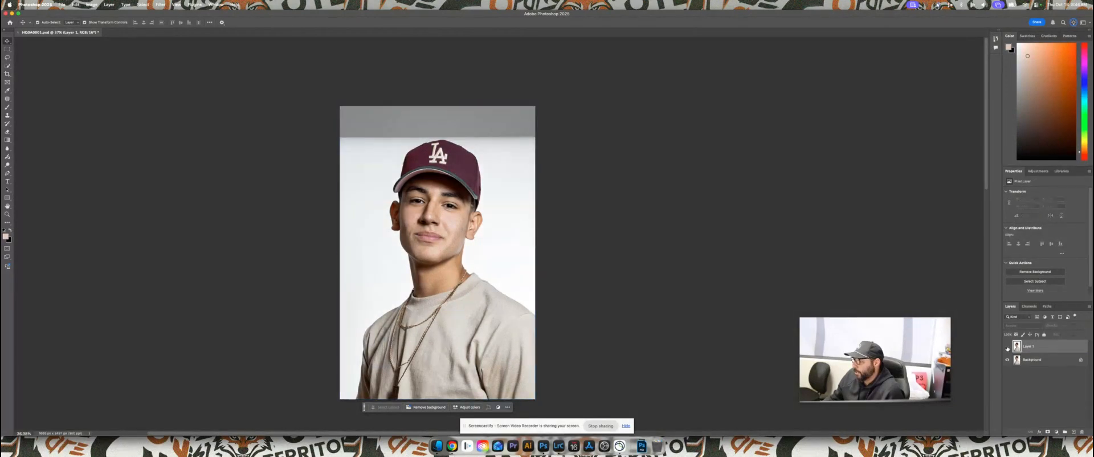
{"action": "left_click", "coordinate": [1006, 347]}
{"action": "left_click", "coordinate": [1006, 348]}
{"action": "left_click", "coordinate": [1006, 348]}
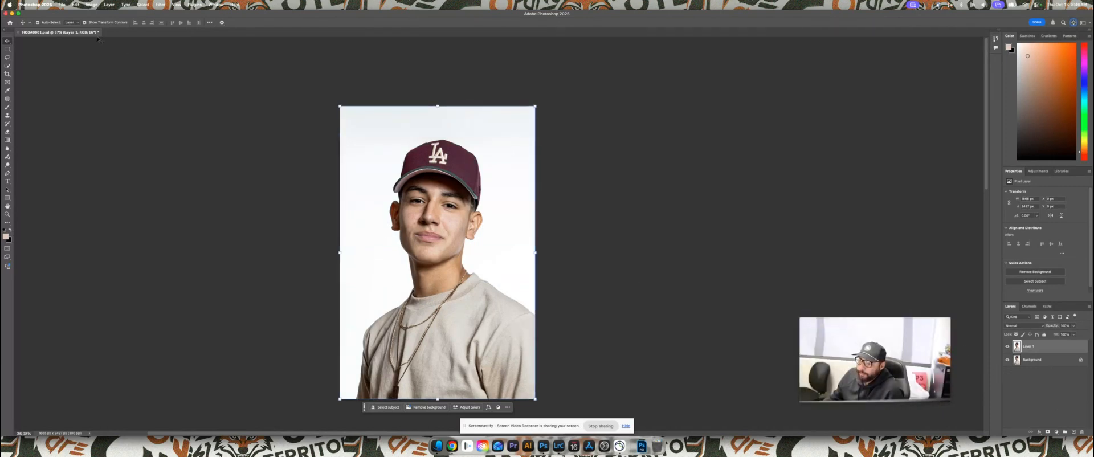
{"action": "left_click", "coordinate": [62, 4]}
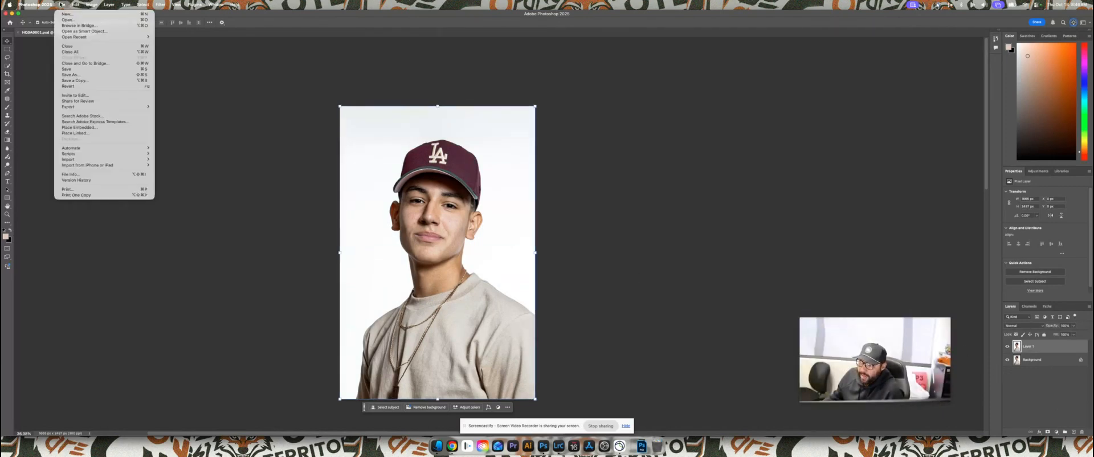
{"action": "left_click", "coordinate": [88, 76]}
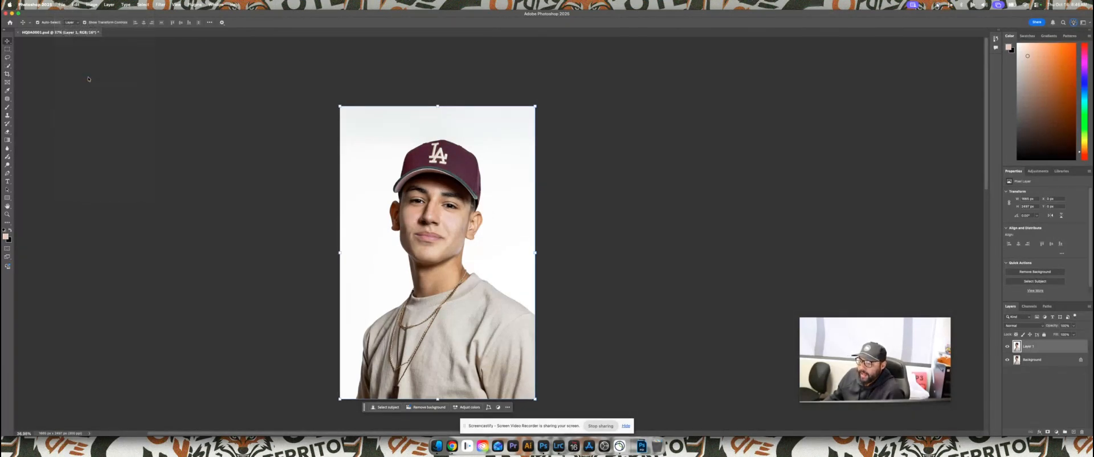
{"action": "left_click", "coordinate": [553, 174]}
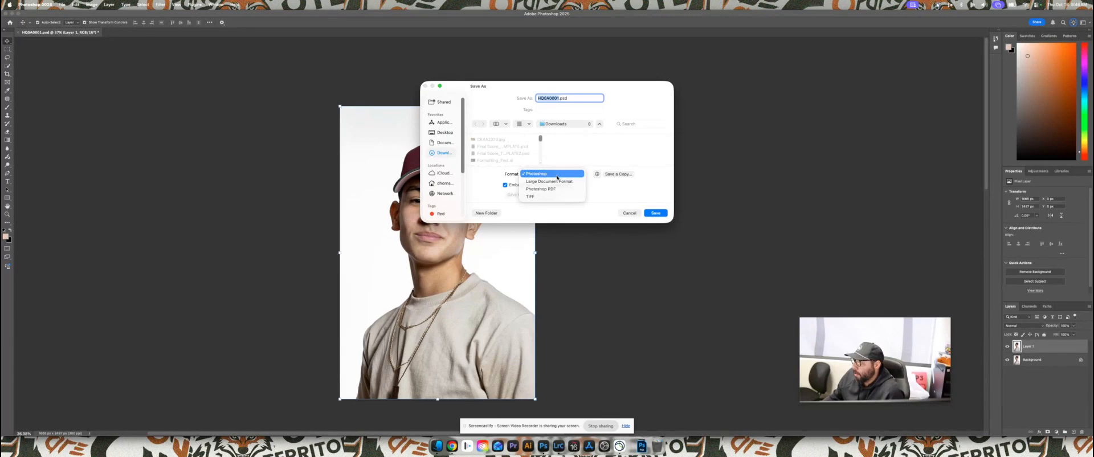
{"action": "left_click", "coordinate": [603, 198]}
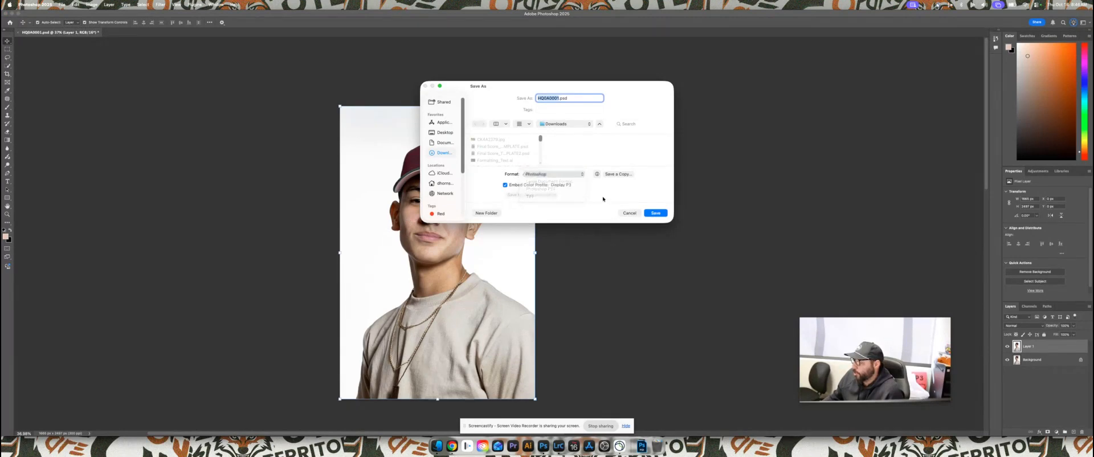
{"action": "left_click", "coordinate": [629, 212]}
Set up saving a copy of the retouched portrait to the Downloads folder in JPEG format.
{"action": "left_click", "coordinate": [63, 5]}
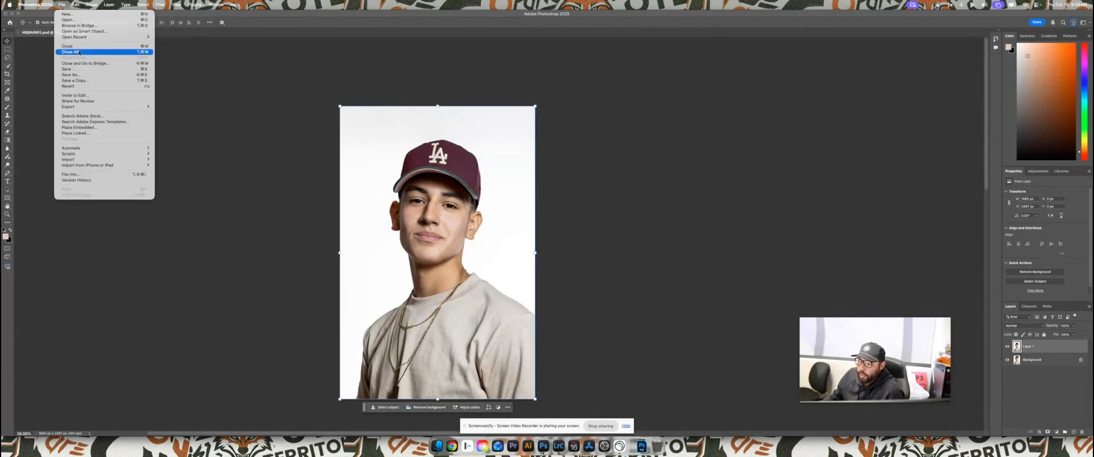
{"action": "left_click", "coordinate": [90, 82]}
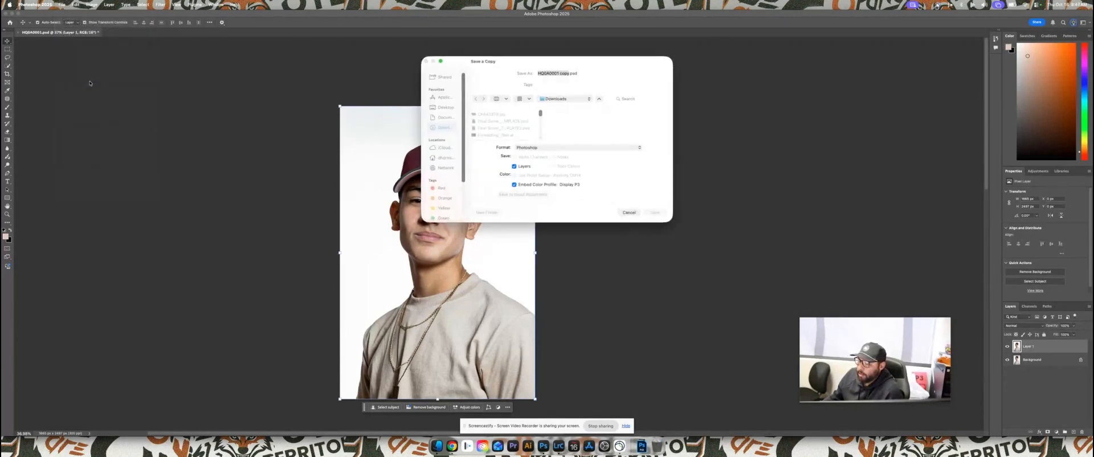
{"action": "left_click", "coordinate": [530, 150]}
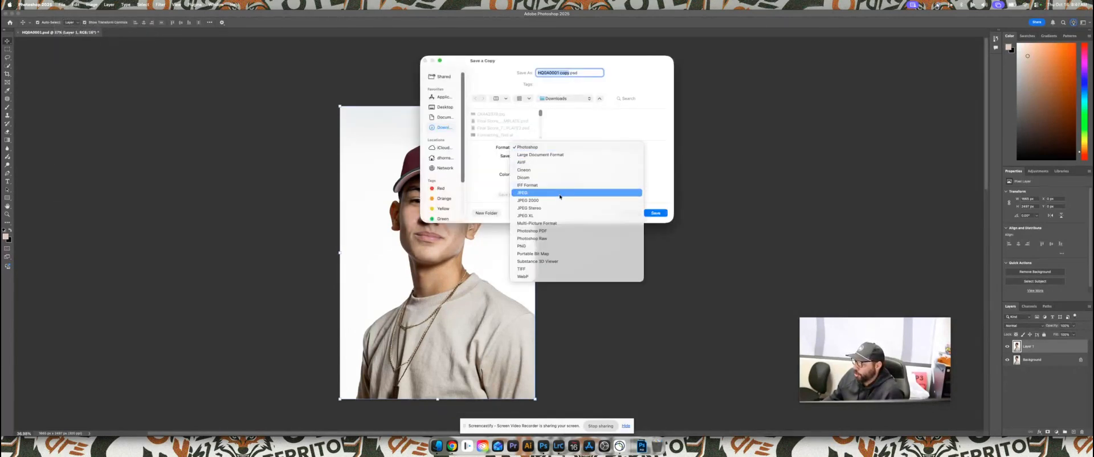
{"action": "left_click", "coordinate": [560, 194]}
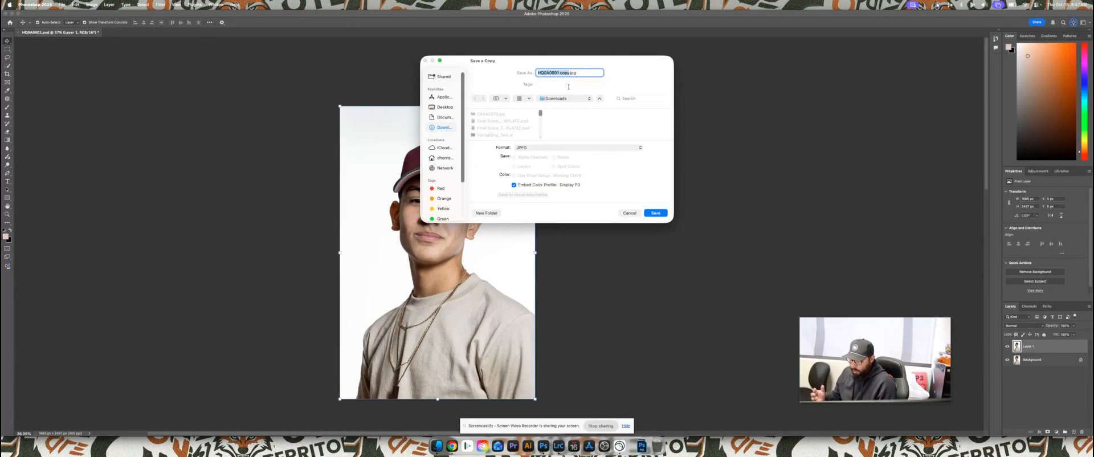
Name the JPEG copy with the subject's first name followed by "Headshot" and save it at Maximum quality with the Baseline ("Standard") format option.
{"action": "type", "text": "Ca"}
{"action": "type", "text": "s"}
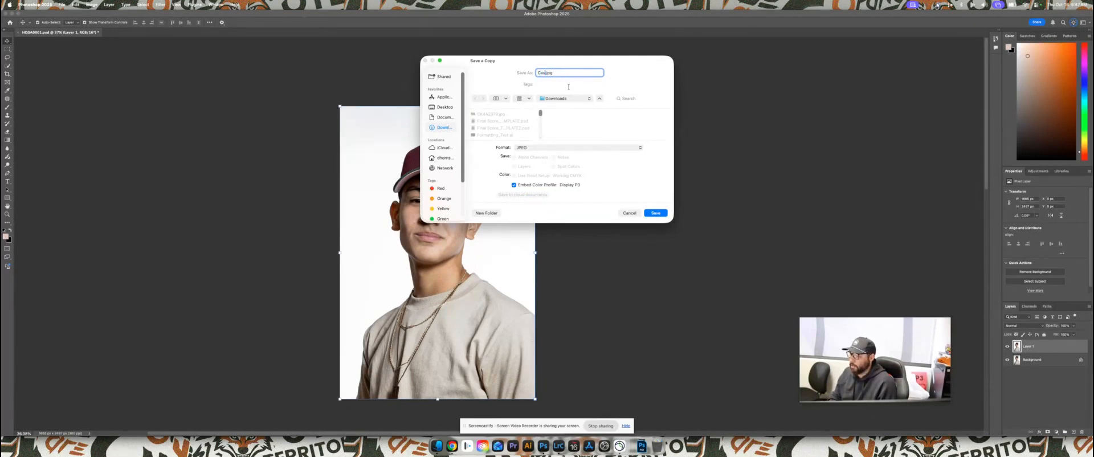
{"action": "type", "text": "ar H"}
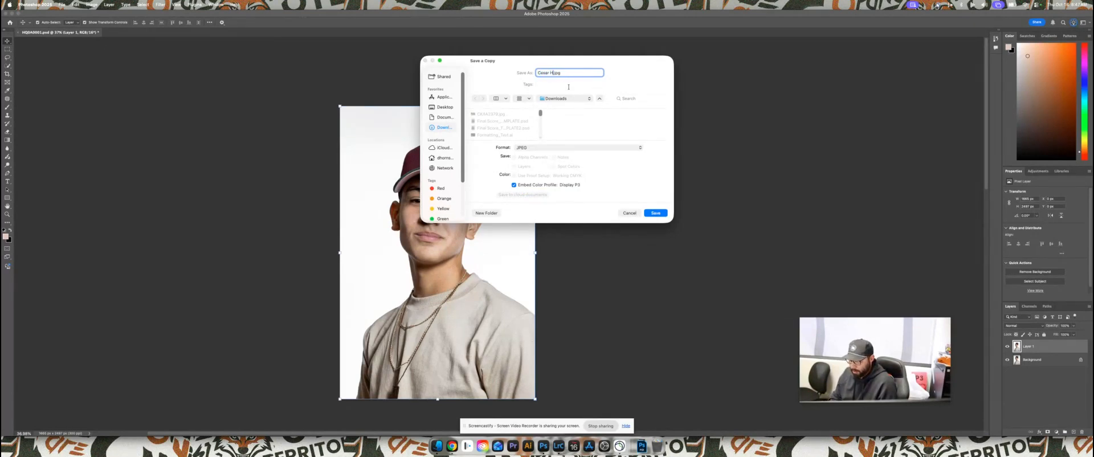
{"action": "type", "text": "eadshot"}
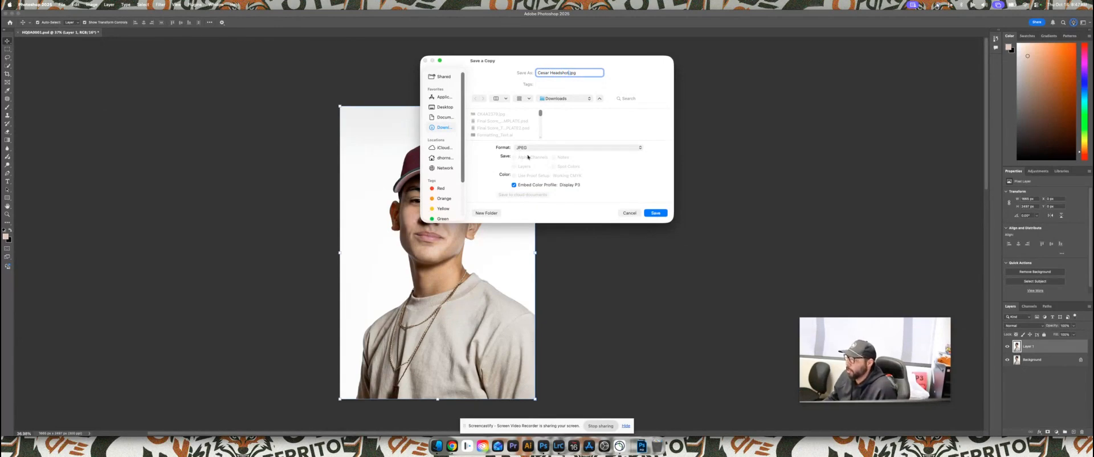
{"action": "left_click", "coordinate": [656, 213]}
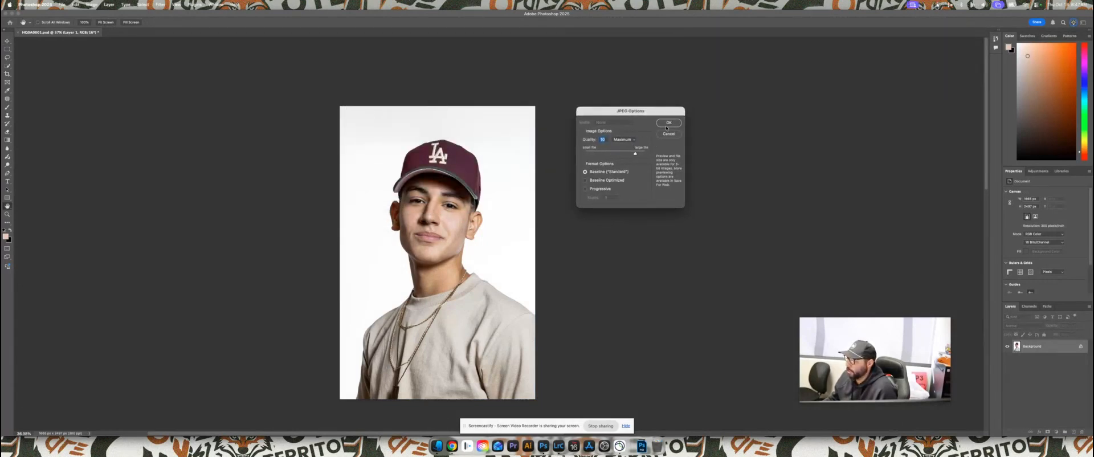
{"action": "left_click", "coordinate": [670, 123]}
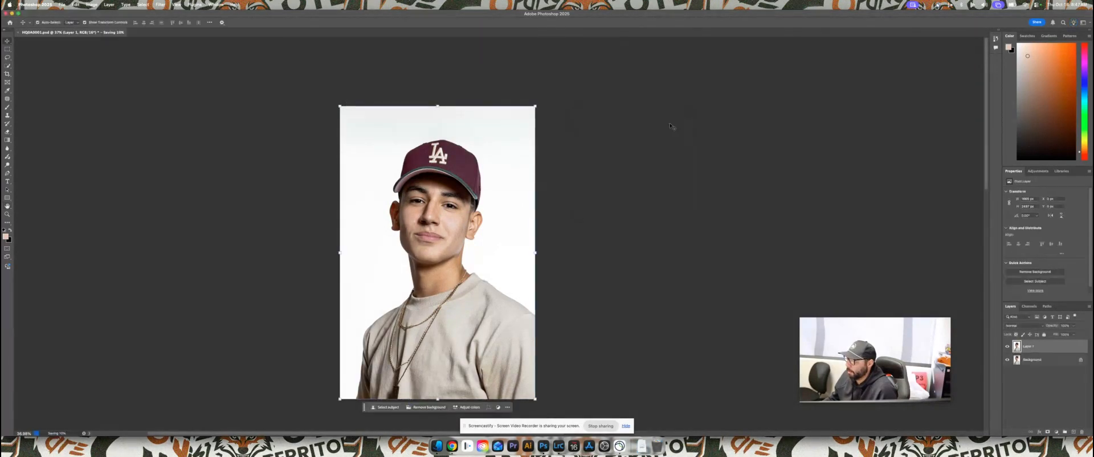